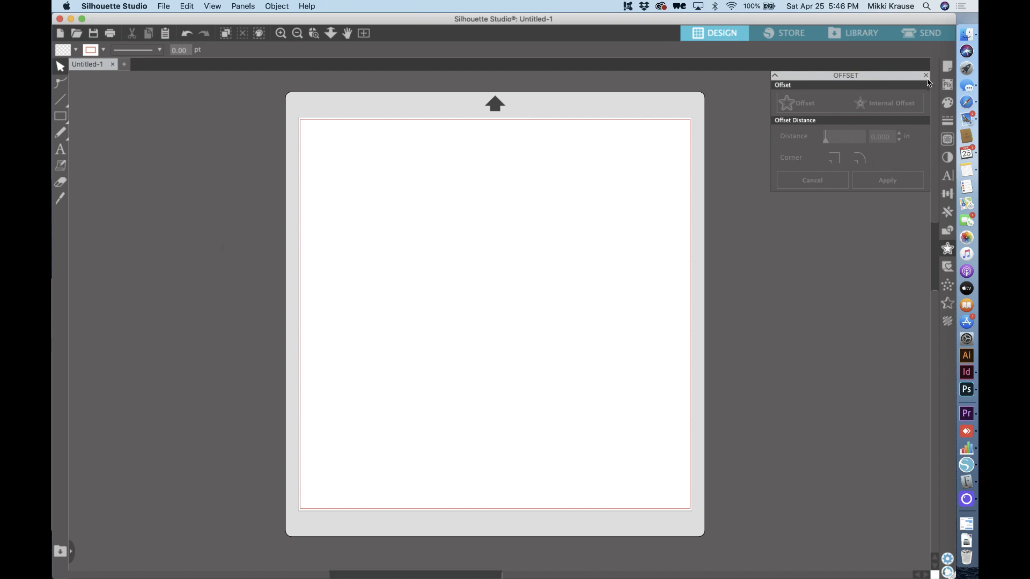
# Add the text "MOM" in the upper part of the page.
pyautogui.click(947, 66)
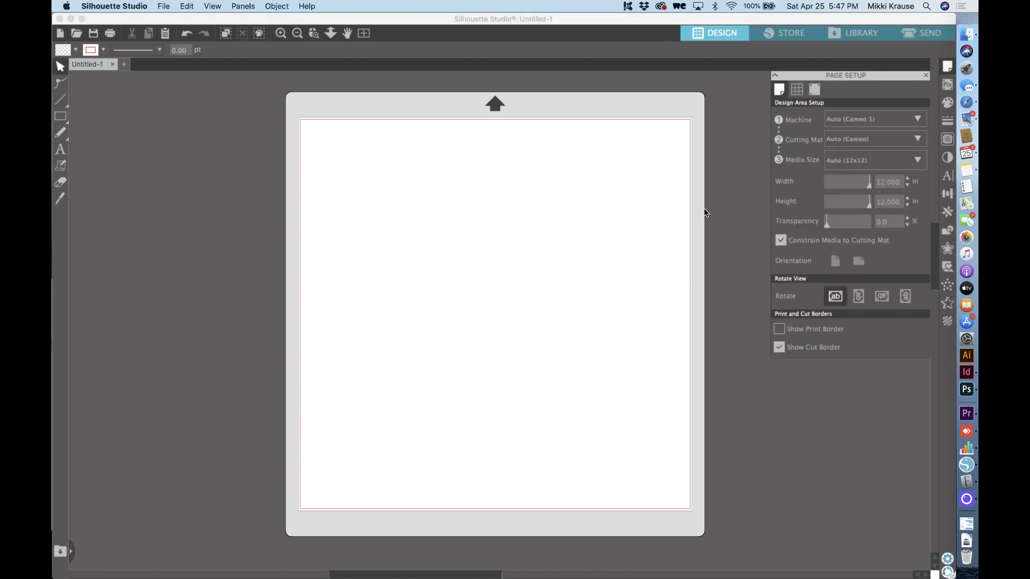
pyautogui.click(63, 151)
pyautogui.click(360, 174)
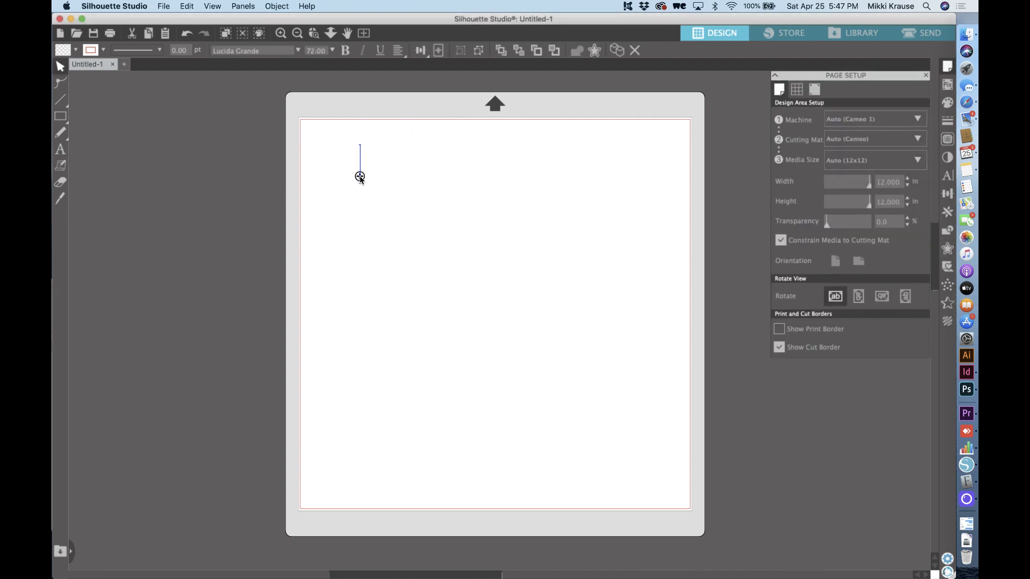
pyautogui.write('MOM')
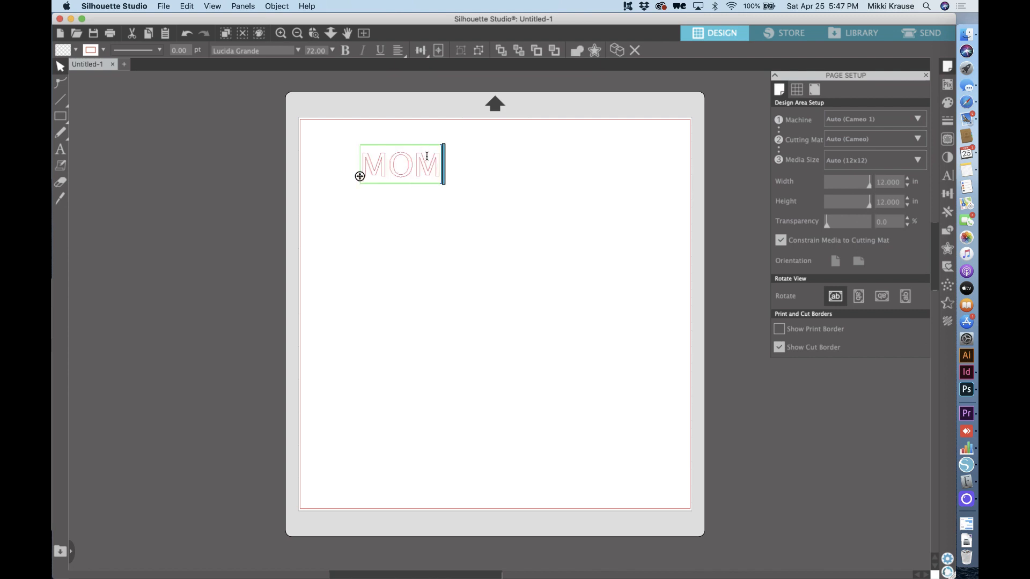
# Change the font of the MOM text to Baskerville.
pyautogui.doubleClick(387, 160)
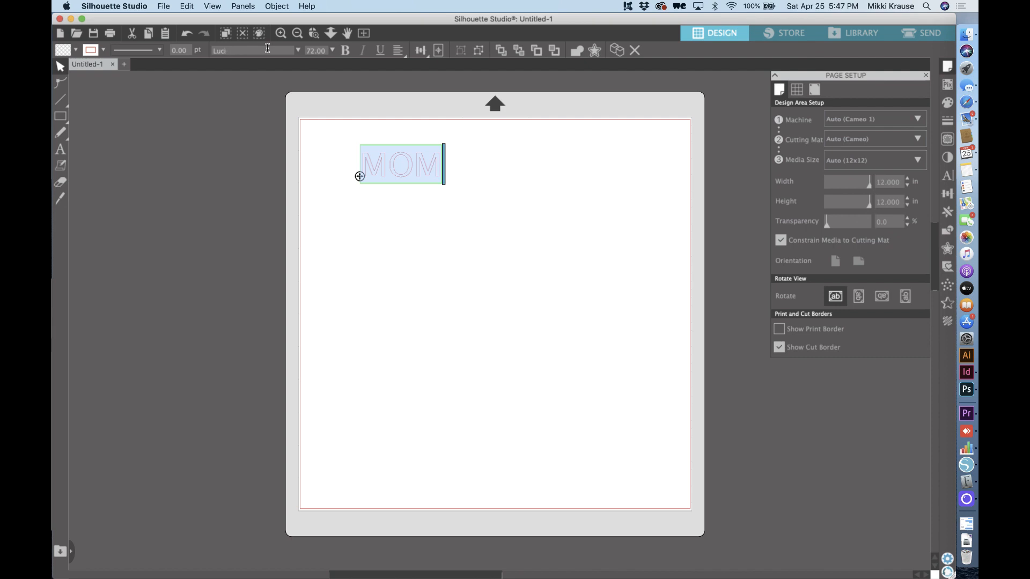
pyautogui.write('baskerville')
pyautogui.press('Return')
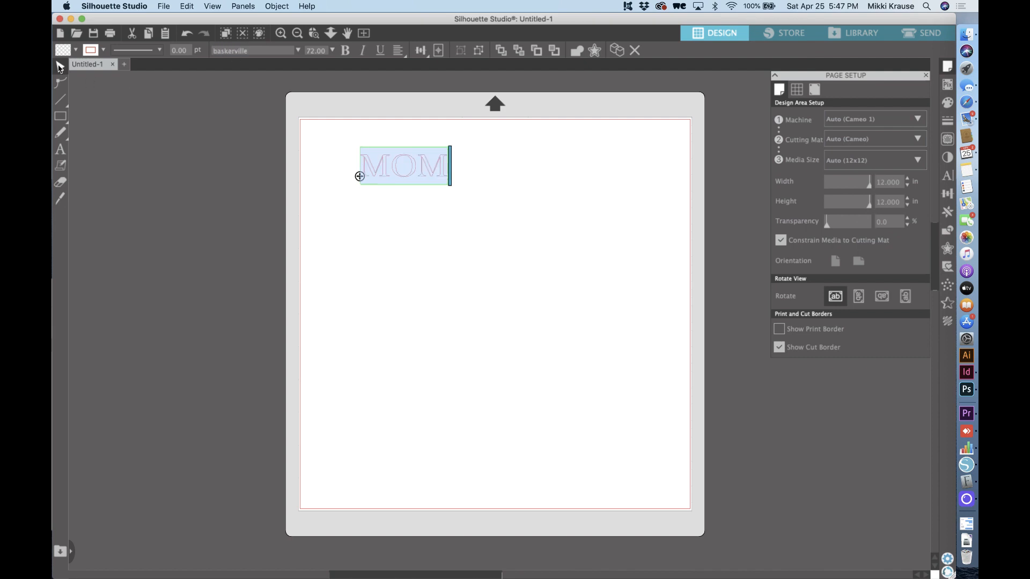
pyautogui.click(434, 176)
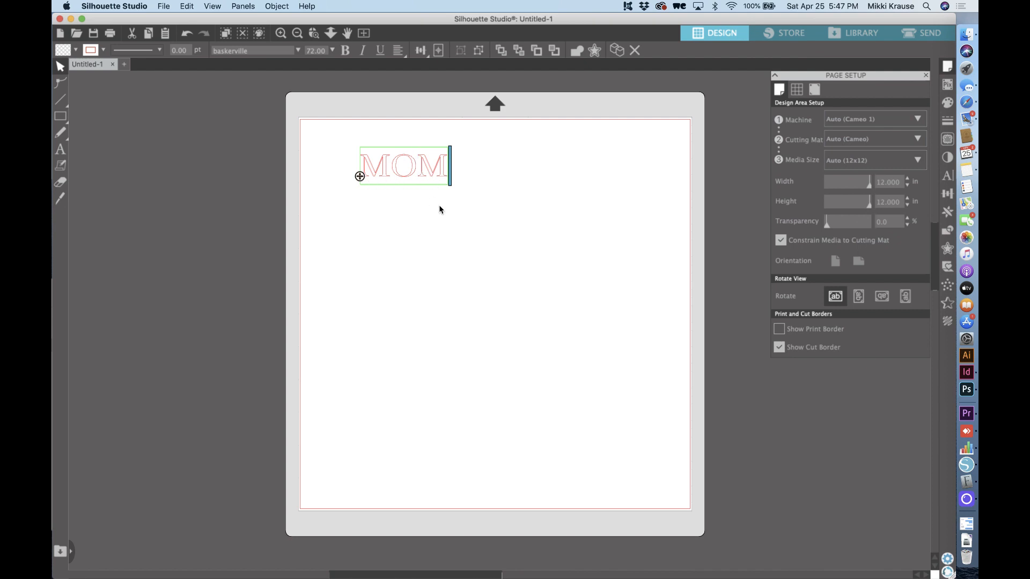
pyautogui.click(439, 210)
# Enlarge MOM to about 7.7 in wide and centre it across the upper part of the page.
pyautogui.click(435, 170)
pyautogui.moveTo(452, 182); pyautogui.dragTo(617, 264)
pyautogui.moveTo(544, 218); pyautogui.dragTo(559, 211)
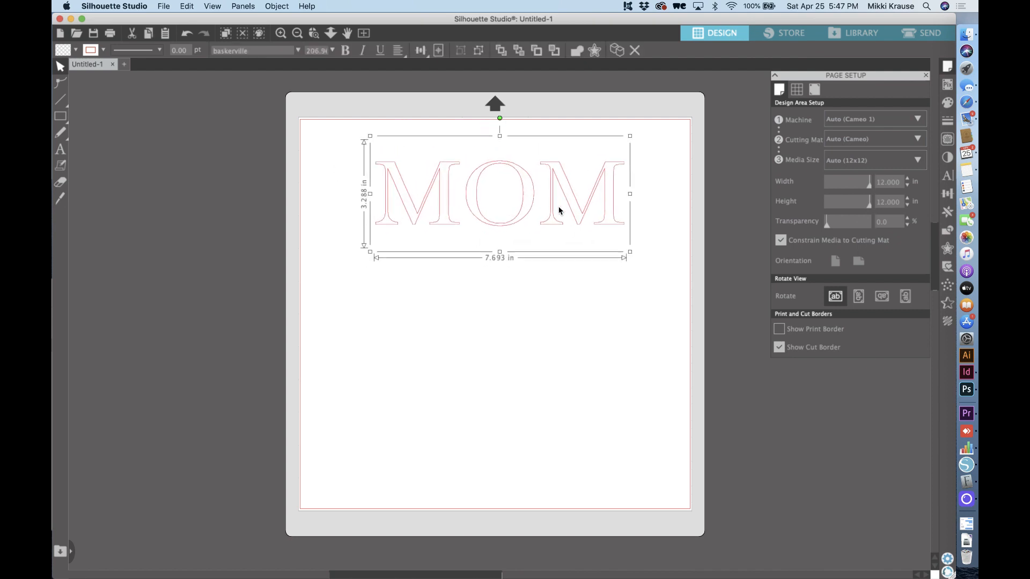
pyautogui.click(459, 349)
# Add a separate text below MOM with the two first names in lowercase, separated by a space.
pyautogui.click(60, 149)
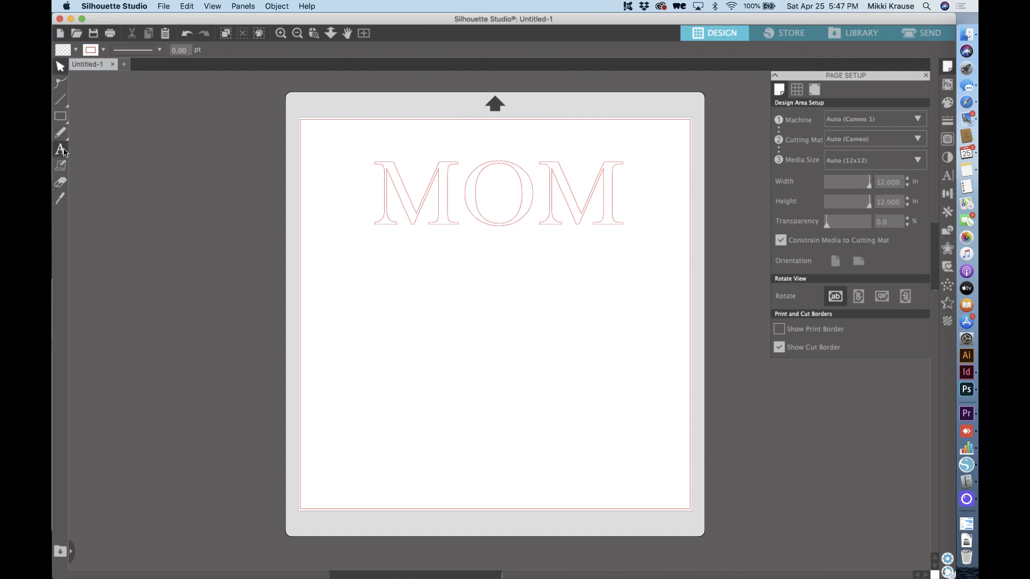
pyautogui.click(435, 347)
pyautogui.write('jack')
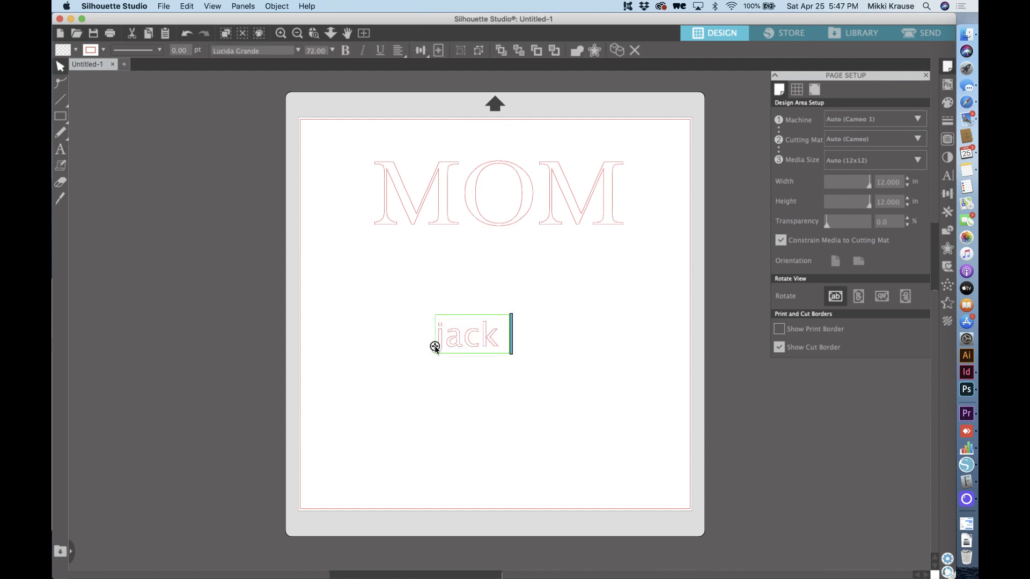
pyautogui.write(' jac')
pyautogui.press('BackSpace')
pyautogui.press('BackSpace')
pyautogui.press('BackSpace')
pyautogui.press('BackSpace')
pyautogui.write('jill')
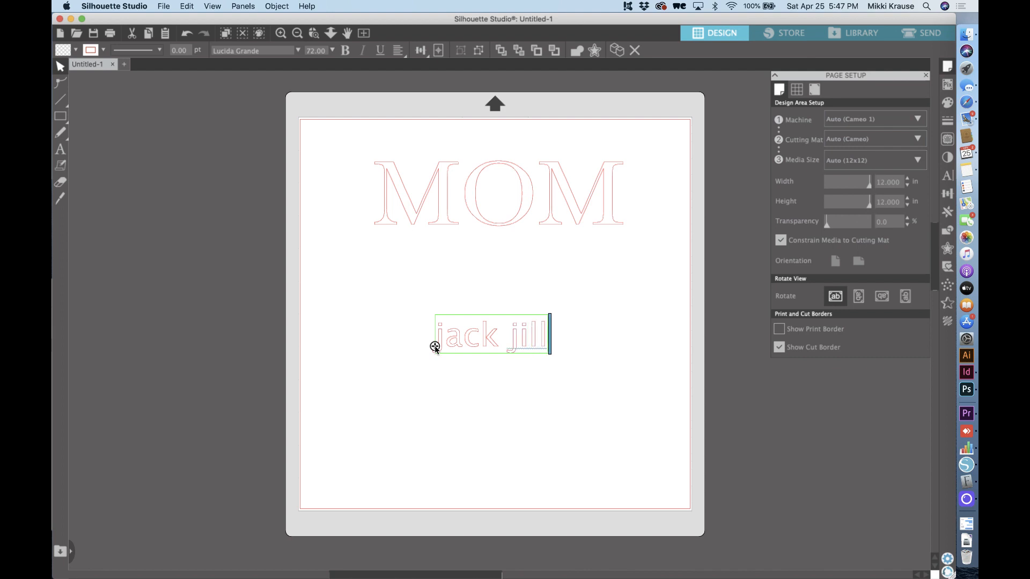
# Change the font of the entire names text to I Love Glitter.
pyautogui.press('super+a')
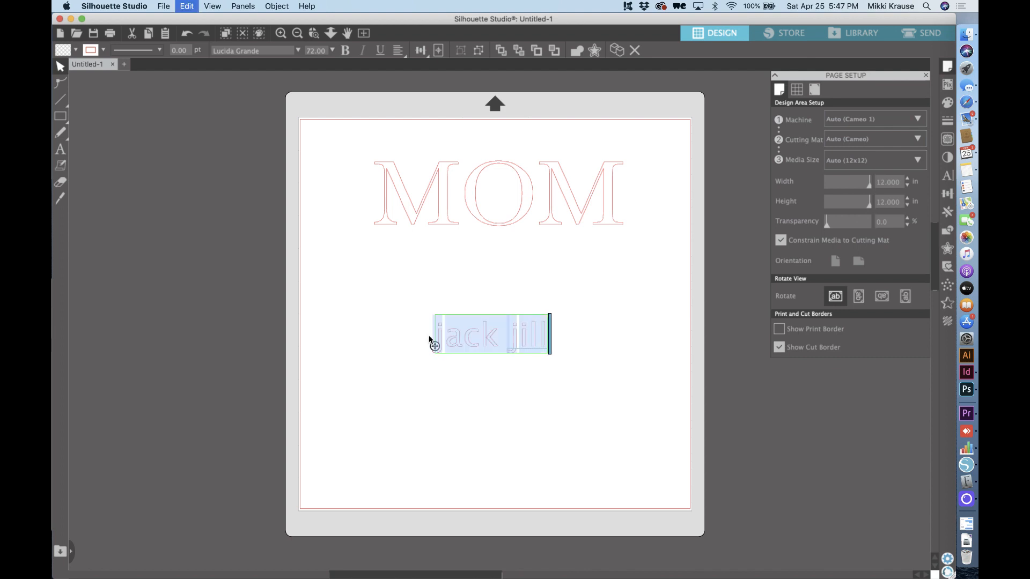
pyautogui.click(259, 53)
pyautogui.write('I')
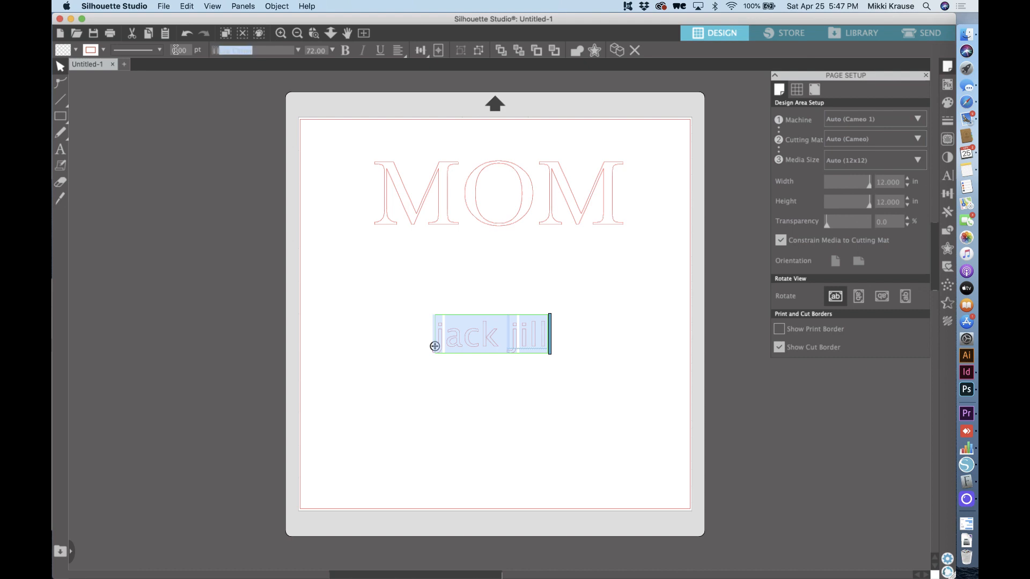
pyautogui.write(' l')
pyautogui.press('Return')
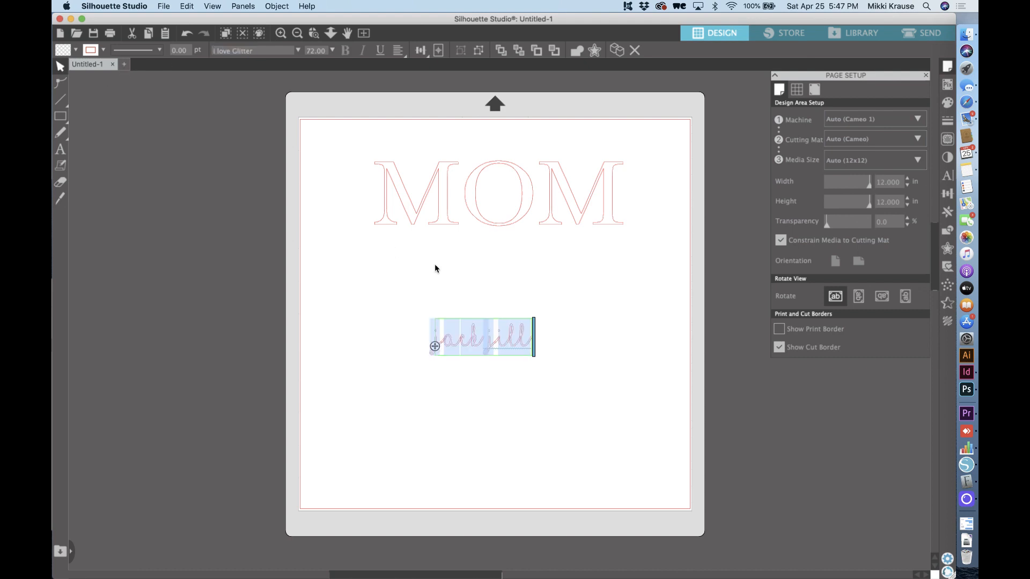
# Copy the outlined heart connector glyph of I Love Glitter from Font Book and insert it between the two names.
pyautogui.click(490, 338)
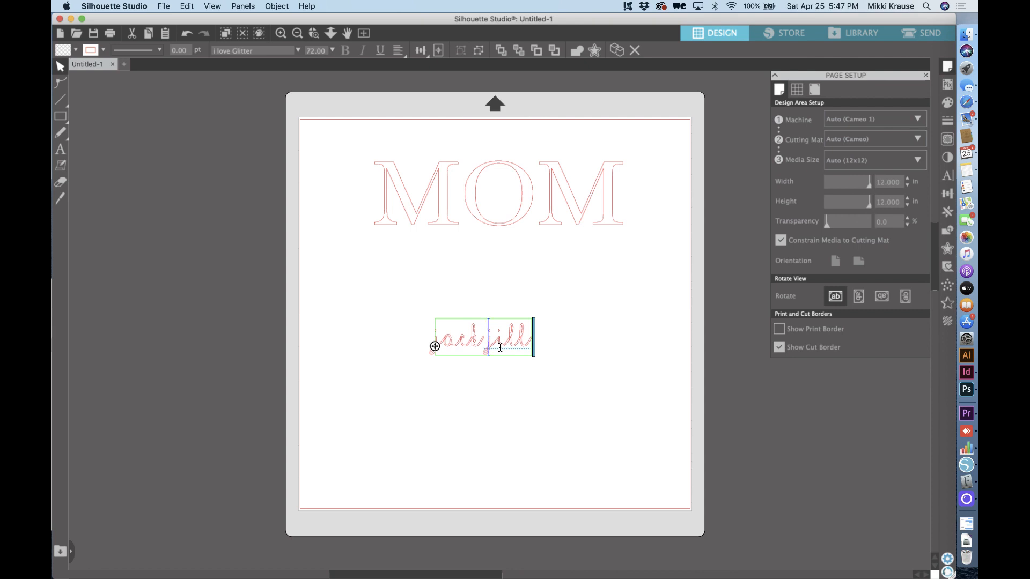
pyautogui.click(971, 482)
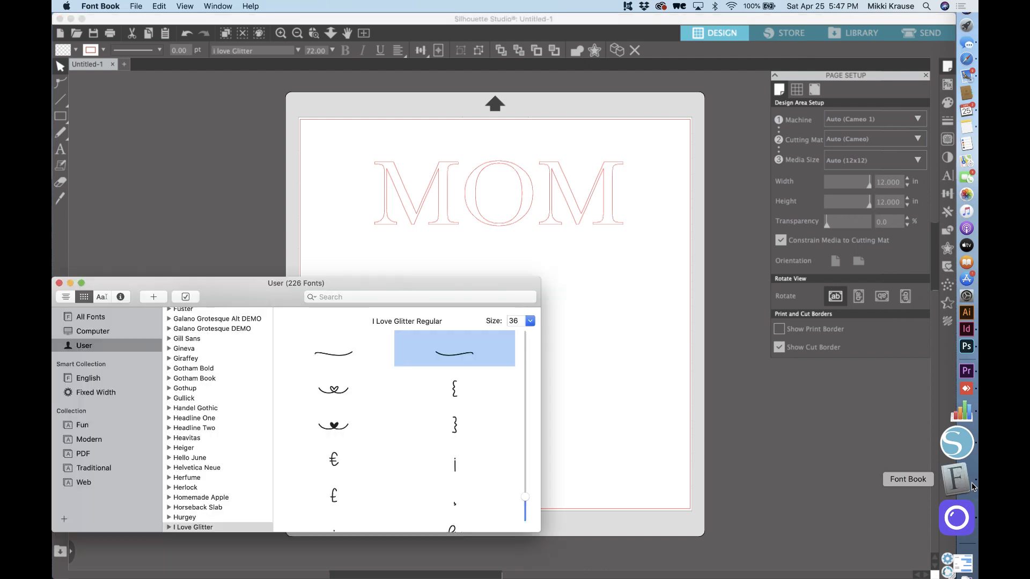
pyautogui.click(332, 387)
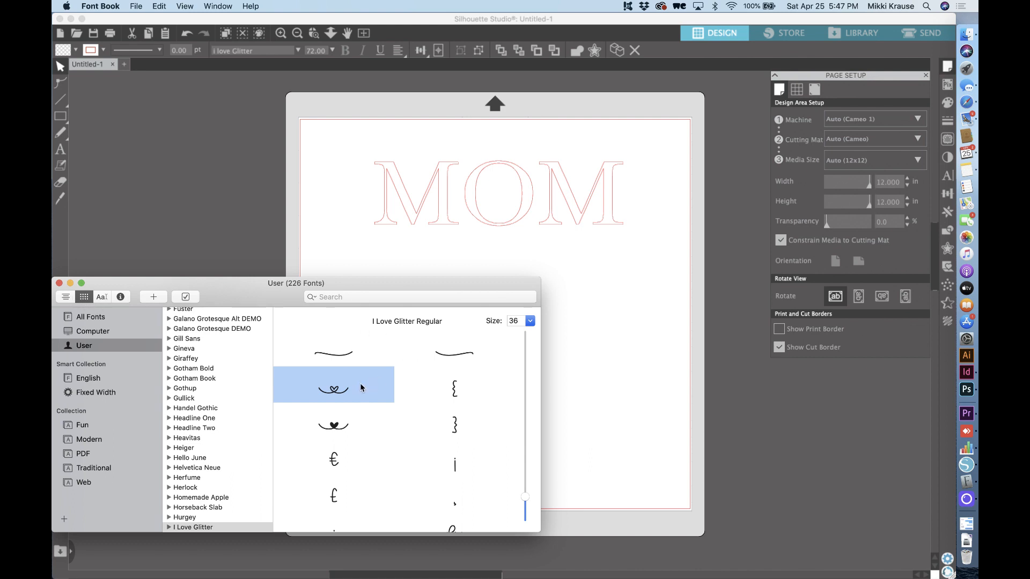
pyautogui.click(676, 384)
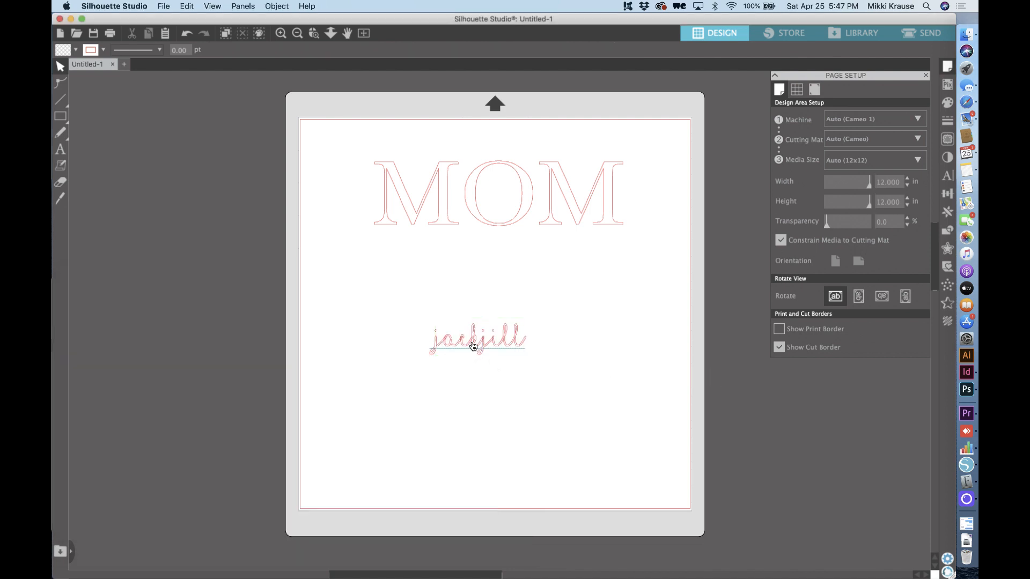
pyautogui.doubleClick(480, 346)
pyautogui.write('♥')
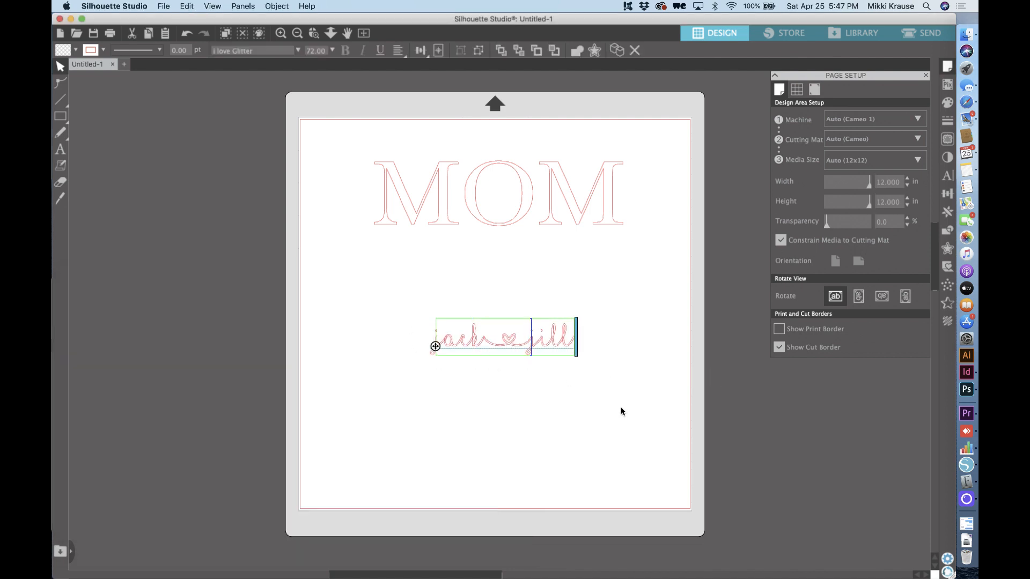
# Copy the first plain swash glyph of I Love Glitter from Font Book and insert it before the first name.
pyautogui.click(975, 485)
pyautogui.click(354, 354)
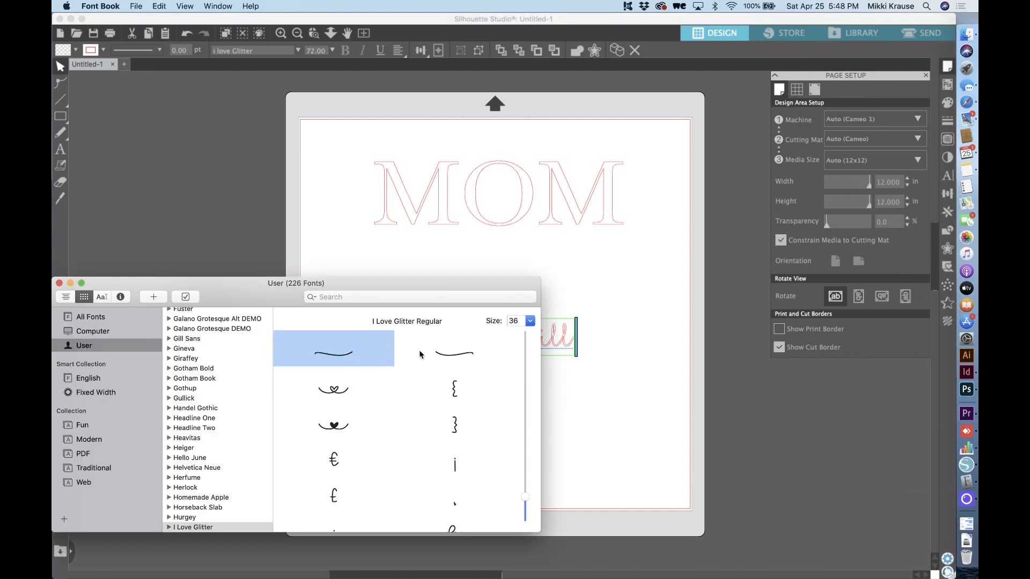
pyautogui.press('super+Tab')
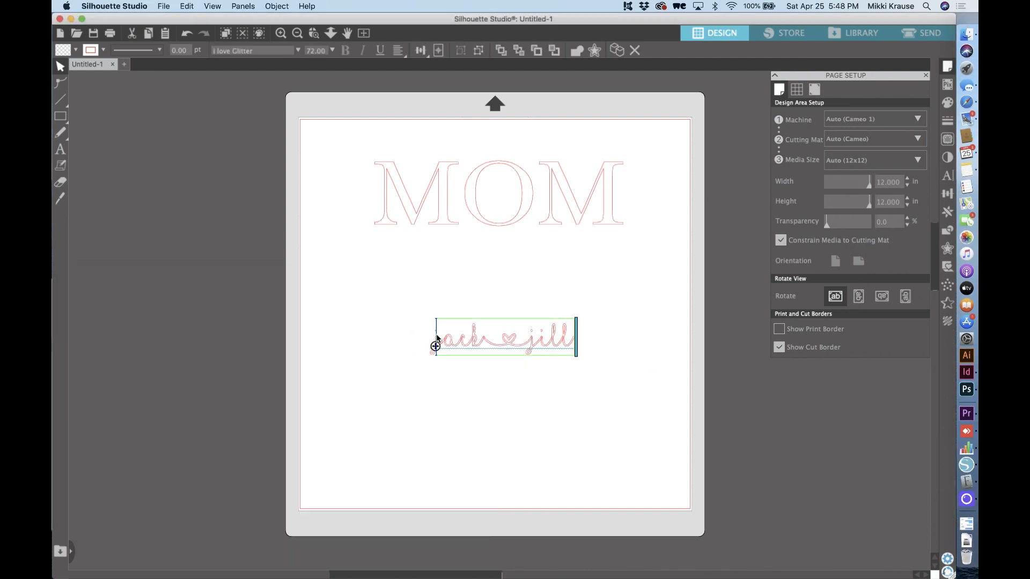
pyautogui.press('super+v')
# Copy the second plain swash glyph of I Love Glitter from Font Book and insert it after the last name.
pyautogui.click(970, 485)
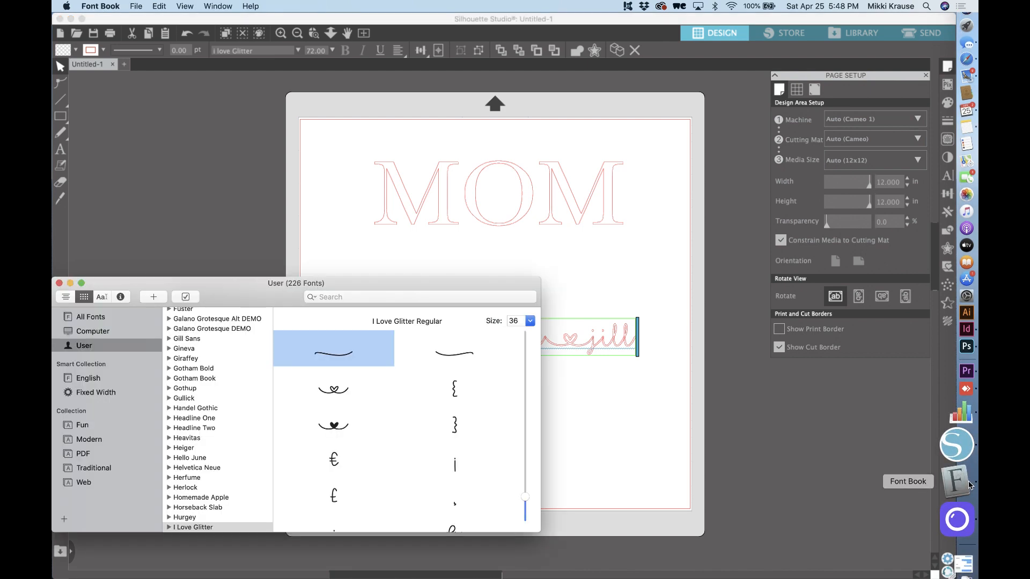
pyautogui.click(451, 354)
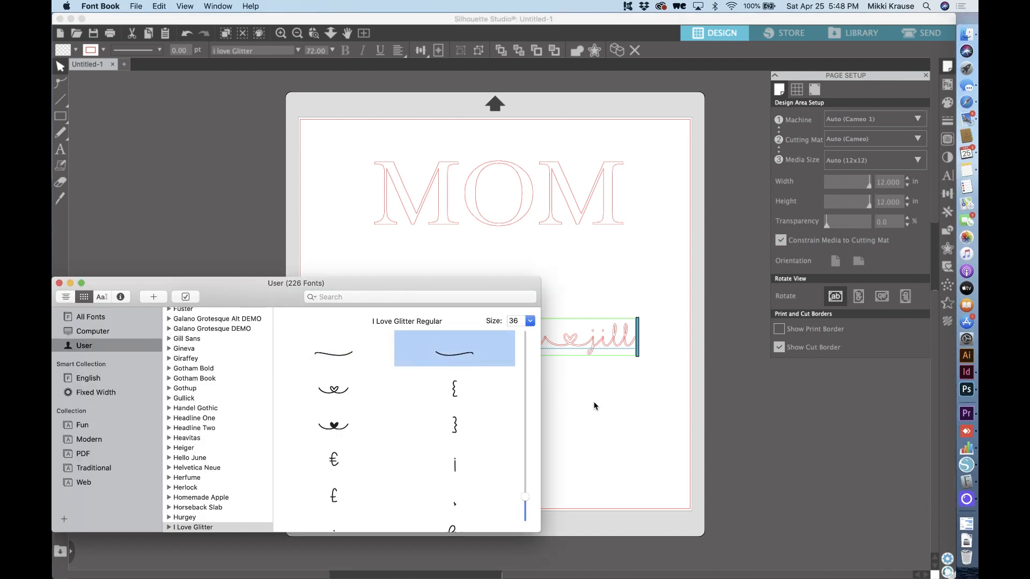
pyautogui.click(619, 401)
pyautogui.click(623, 349)
pyautogui.doubleClick(639, 345)
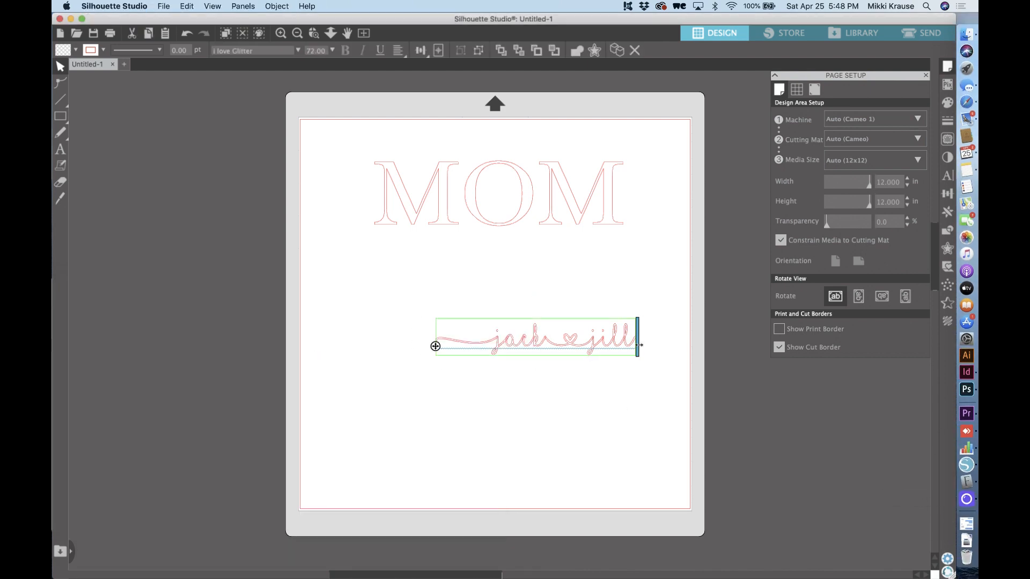
pyautogui.press('super+v')
# Duplicate the names text, leaving one copy in the middle and a spare near the page's lower edge.
pyautogui.click(470, 294)
pyautogui.moveTo(549, 341); pyautogui.dragTo(493, 452)
pyautogui.click(498, 341)
pyautogui.press('super+c')
pyautogui.press('super+v')
# Weld the script letters of the names text in the middle of the page.
pyautogui.click(545, 375)
pyautogui.click(539, 339)
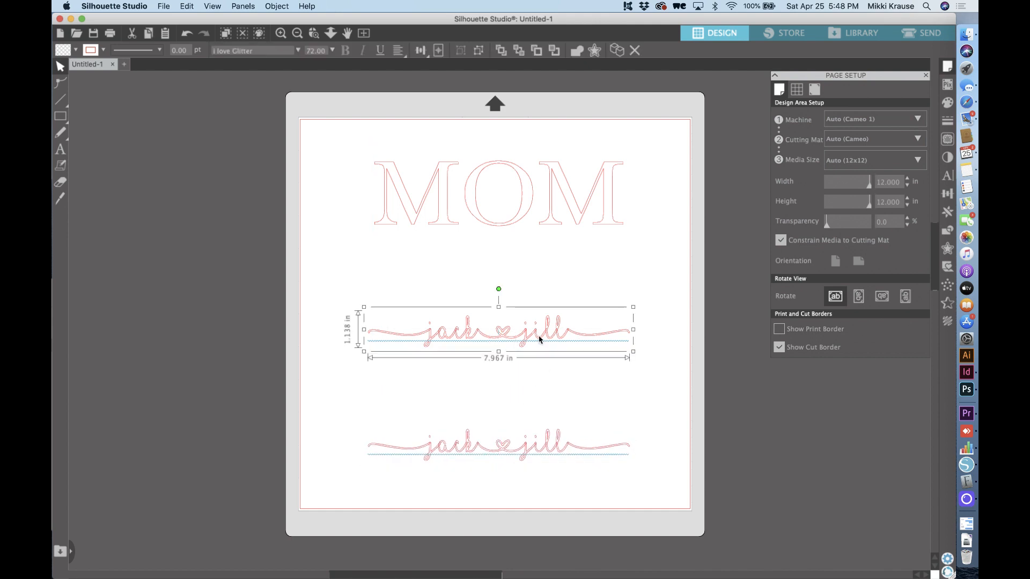
pyautogui.click(576, 52)
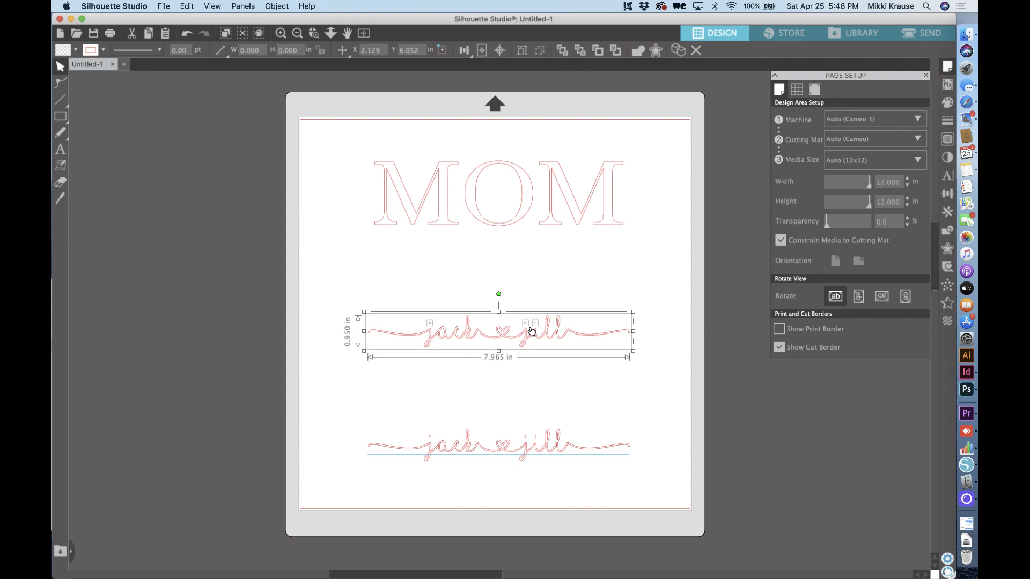
# Set the line thickness of the welded names to 8 pt.
pyautogui.moveTo(420, 290); pyautogui.dragTo(622, 416)
pyautogui.click(947, 123)
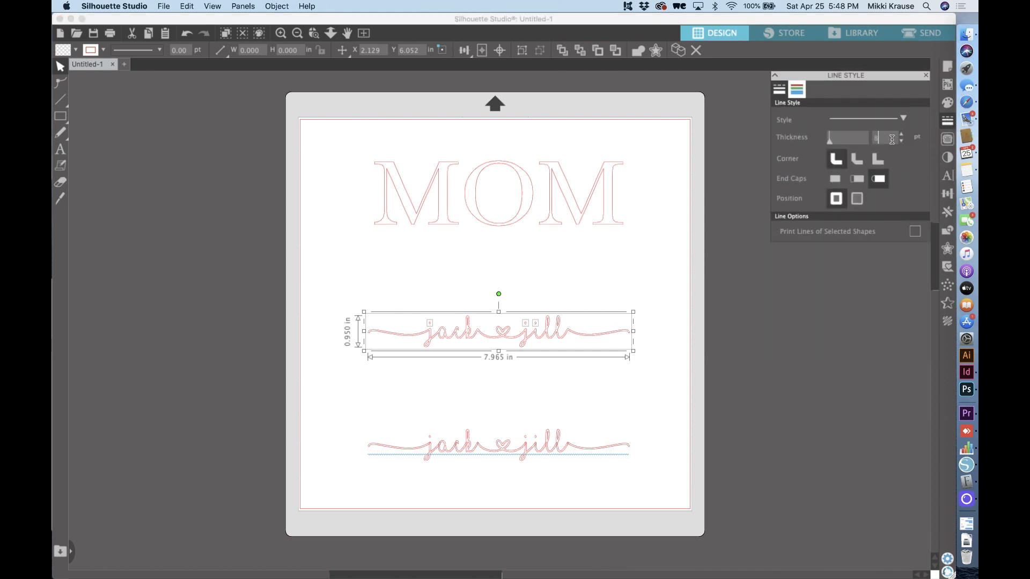
pyautogui.click(892, 138)
pyautogui.write('8')
pyautogui.press('Return')
pyautogui.click(547, 303)
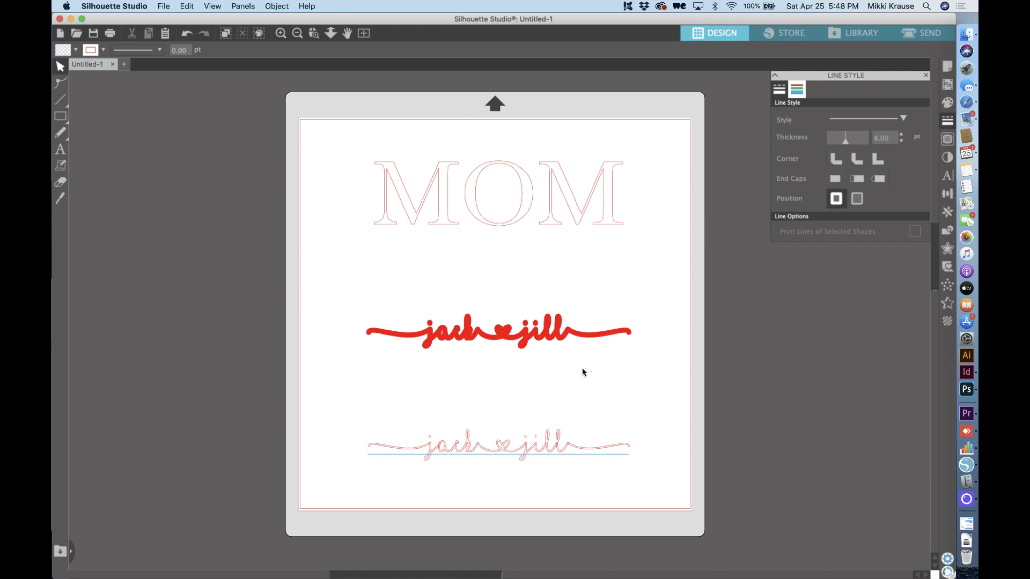
# Group the thickened names and move them across the middle of the MOM letters.
pyautogui.click(496, 332)
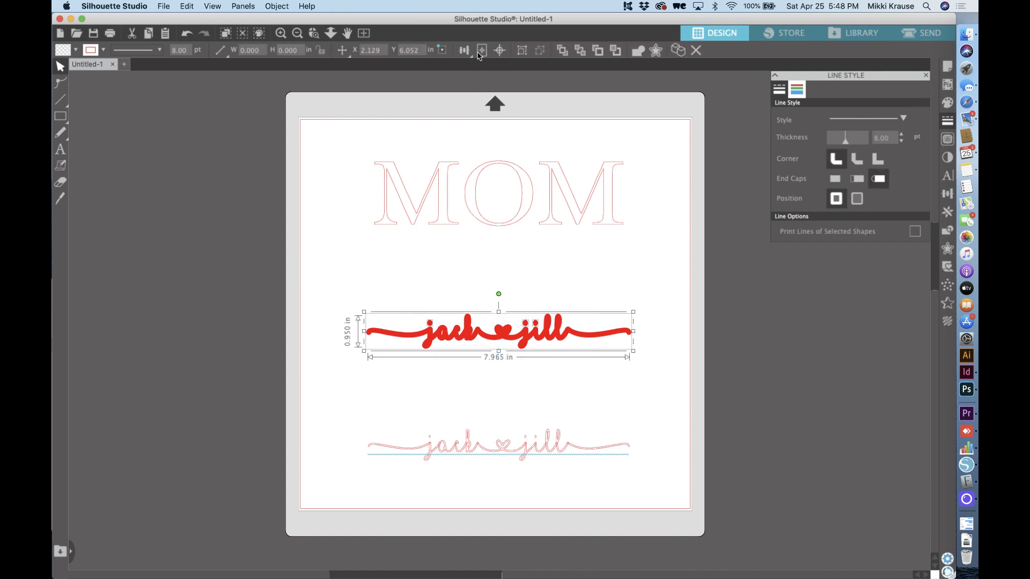
pyautogui.click(522, 50)
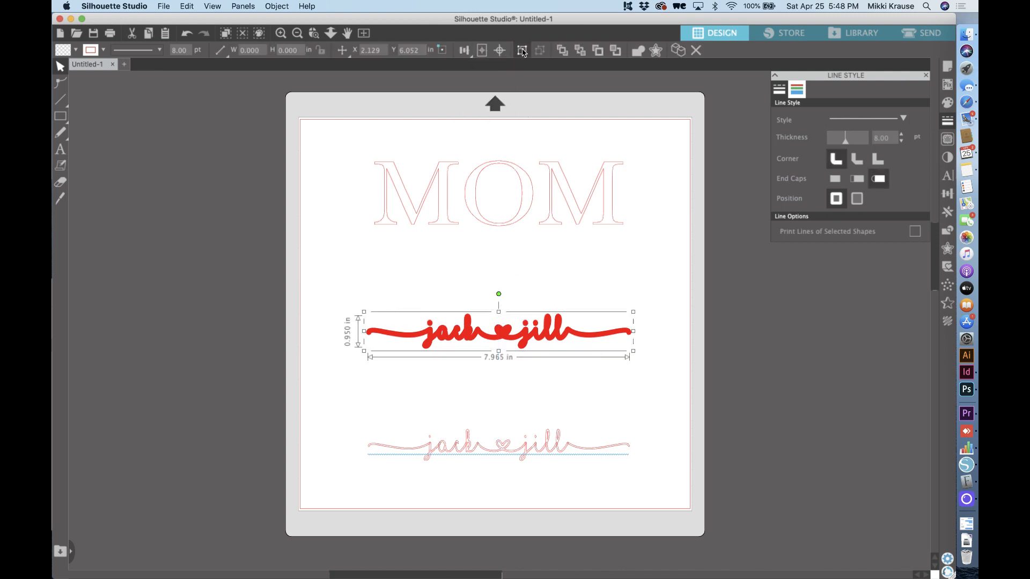
pyautogui.moveTo(528, 340); pyautogui.dragTo(526, 201)
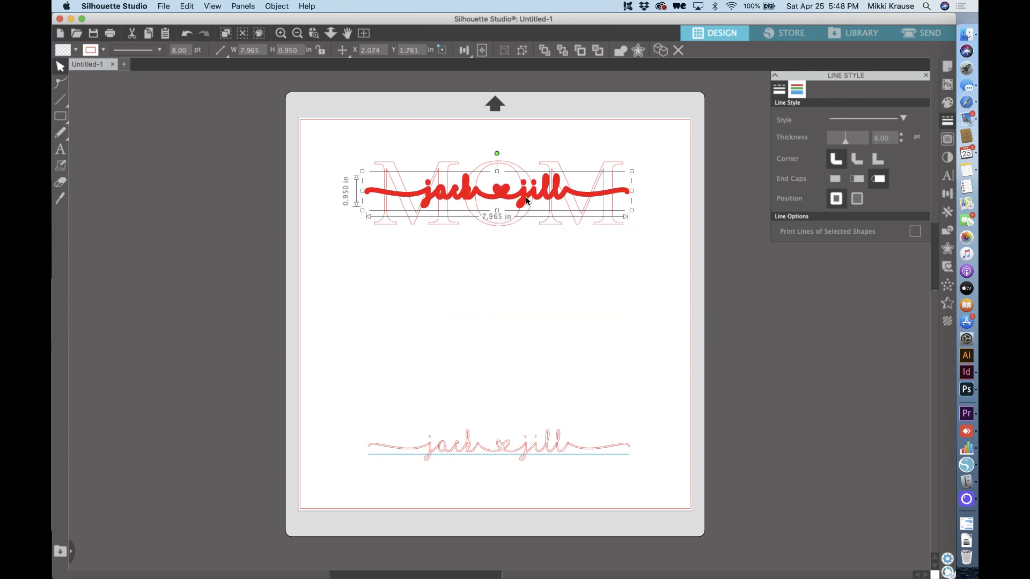
# Ungroup the MOM text into separate letters.
pyautogui.click(560, 162)
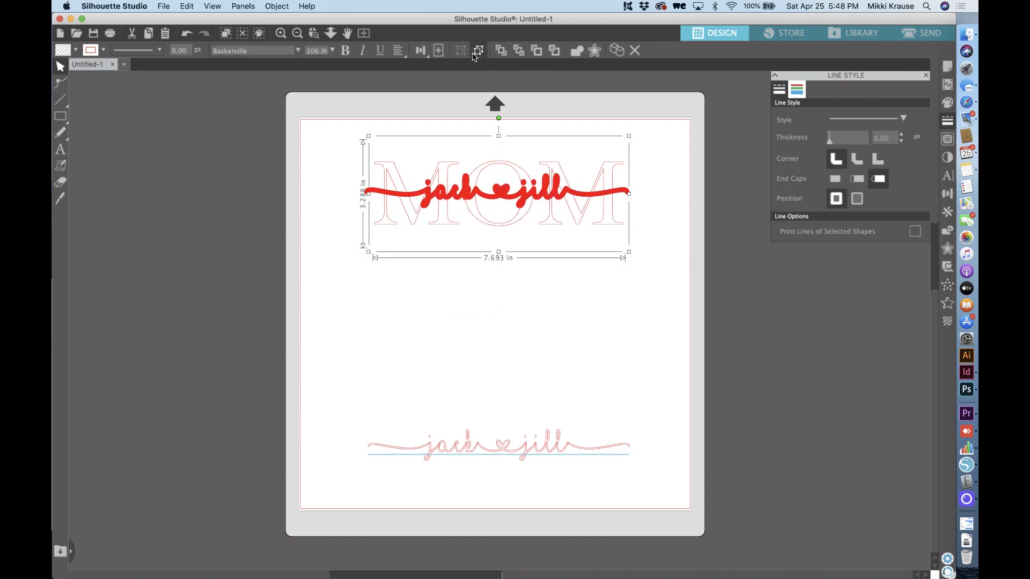
pyautogui.click(694, 209)
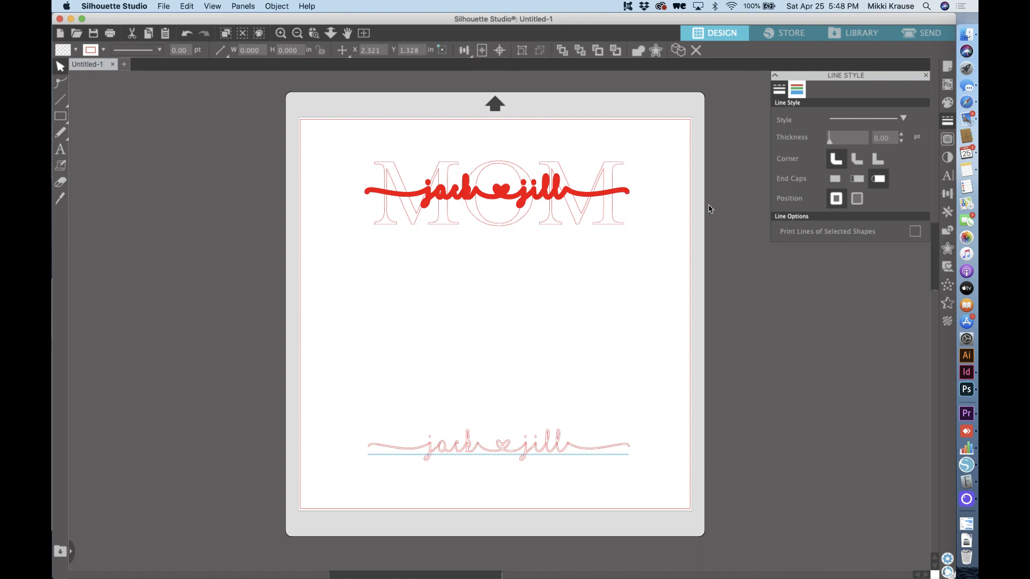
# Copy the thickened names group over MOM and paste the duplicate in front at the same position.
pyautogui.click(539, 199)
pyautogui.press('super+c')
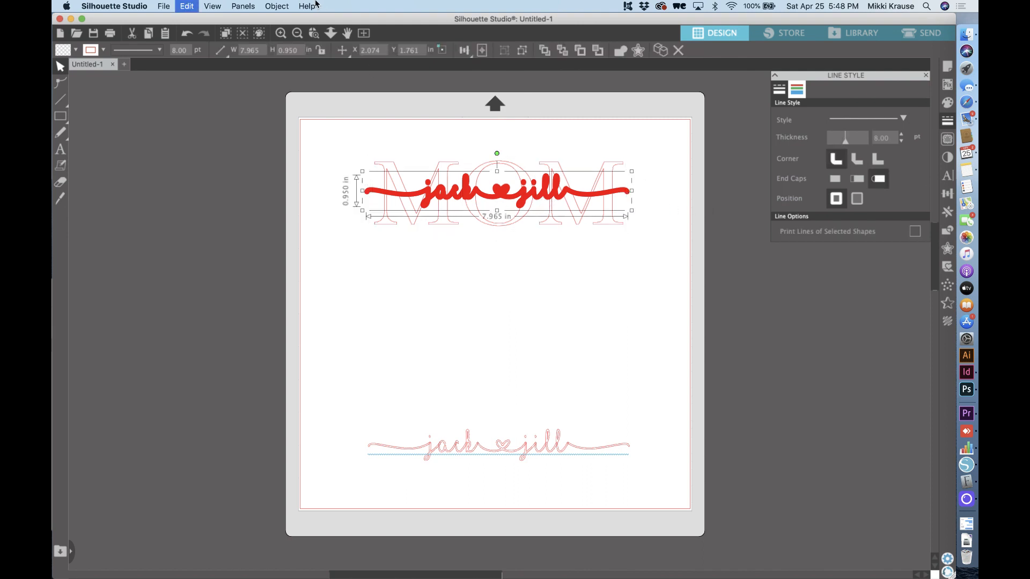
pyautogui.click(186, 6)
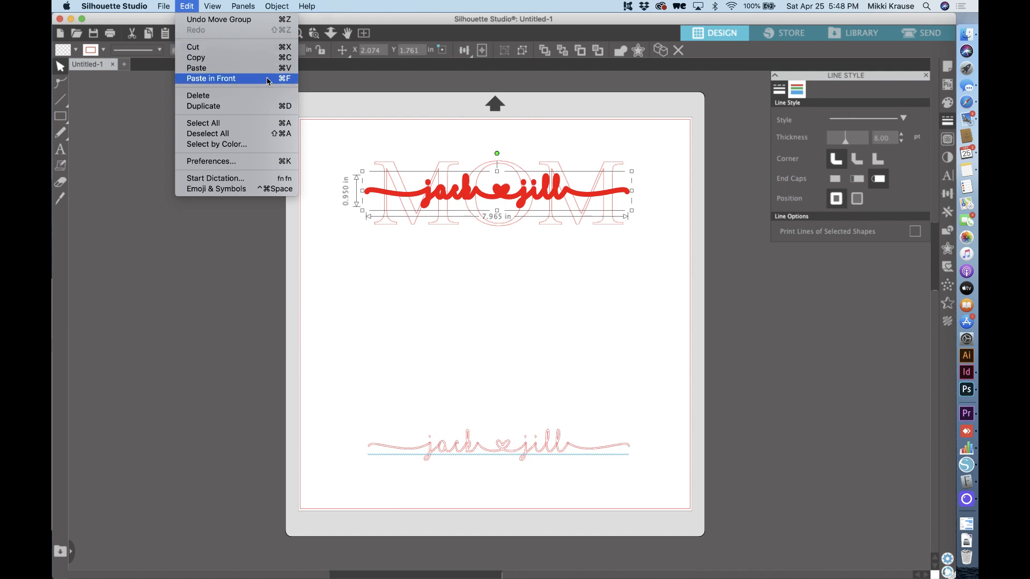
pyautogui.click(384, 268)
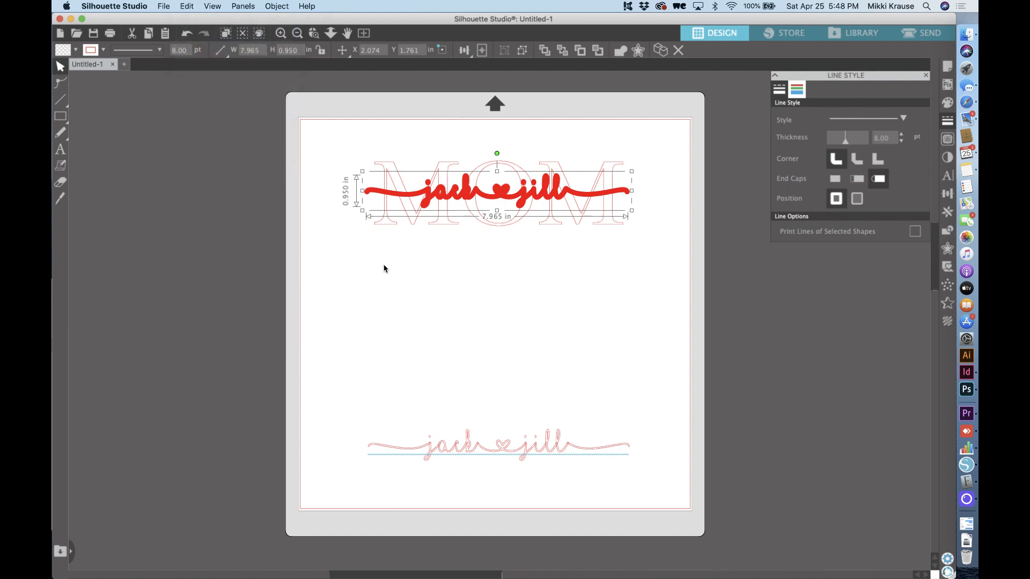
# Move the thickened names group off the MOM letters into the empty area below them.
pyautogui.moveTo(570, 252); pyautogui.dragTo(416, 137)
pyautogui.click(664, 177)
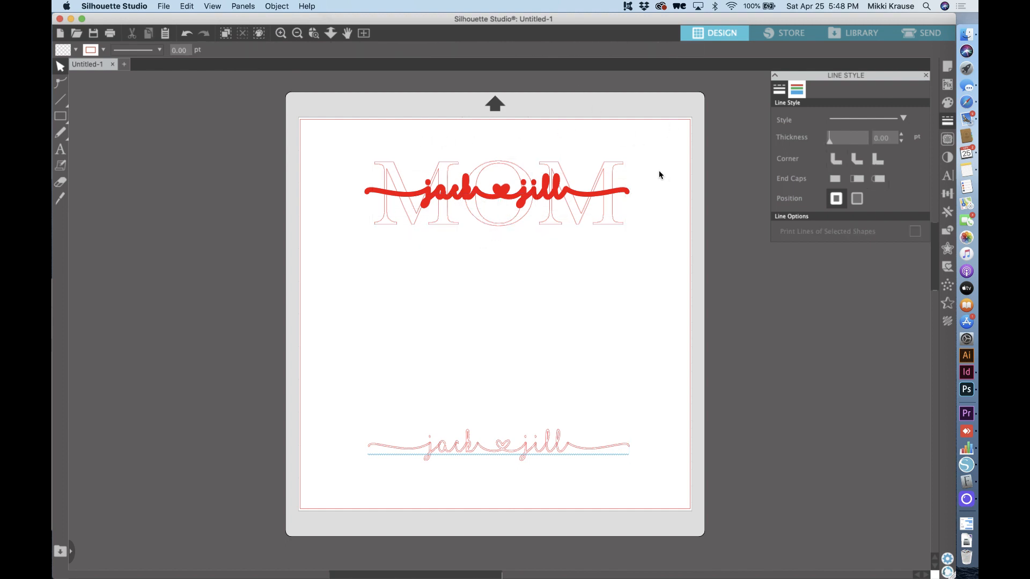
pyautogui.click(396, 167)
pyautogui.click(596, 406)
pyautogui.moveTo(521, 194); pyautogui.dragTo(518, 323)
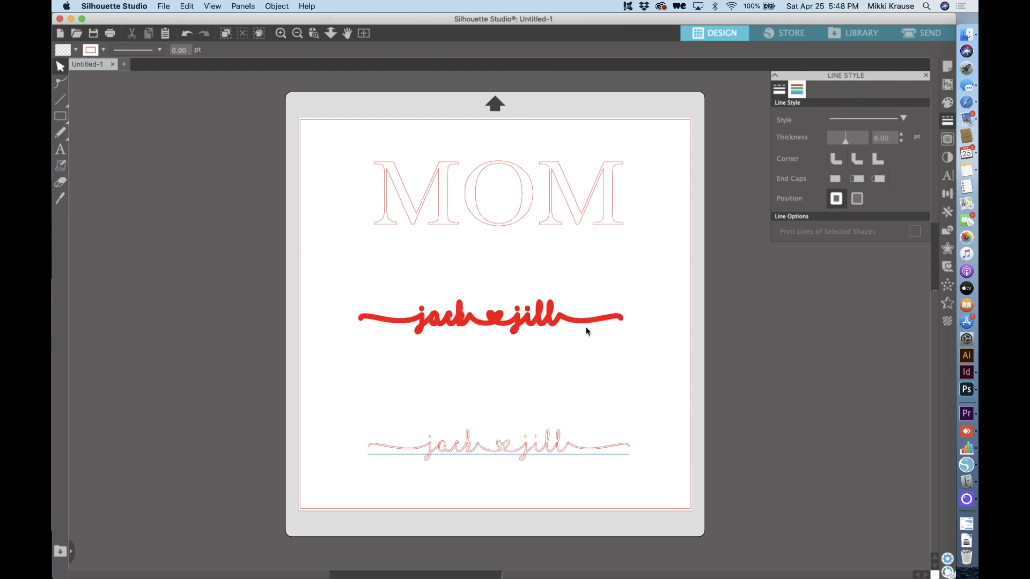
pyautogui.moveTo(557, 359); pyautogui.dragTo(409, 229)
pyautogui.click(652, 207)
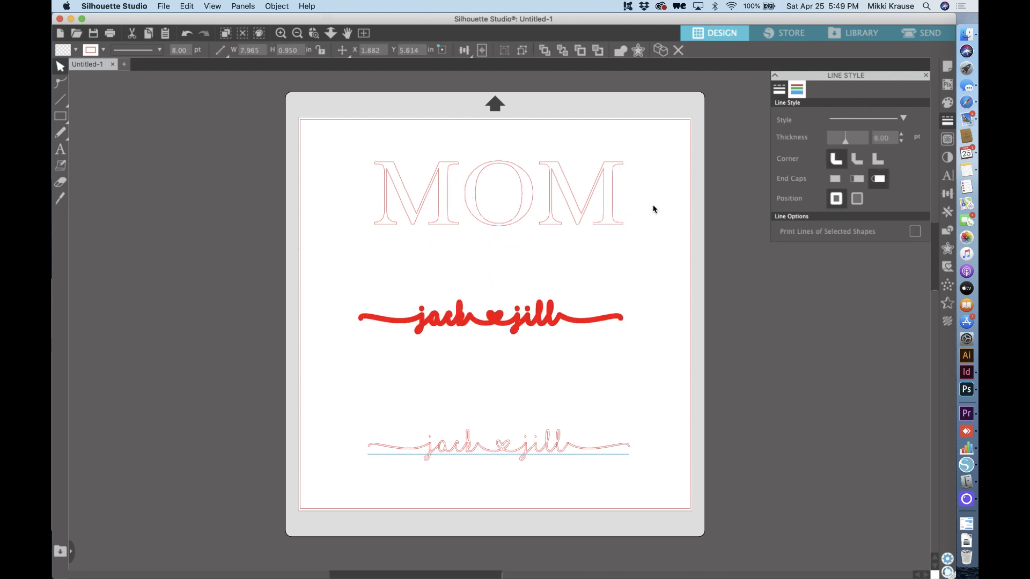
# Group the three separate MOM letters into one object.
pyautogui.moveTo(655, 239); pyautogui.dragTo(364, 152)
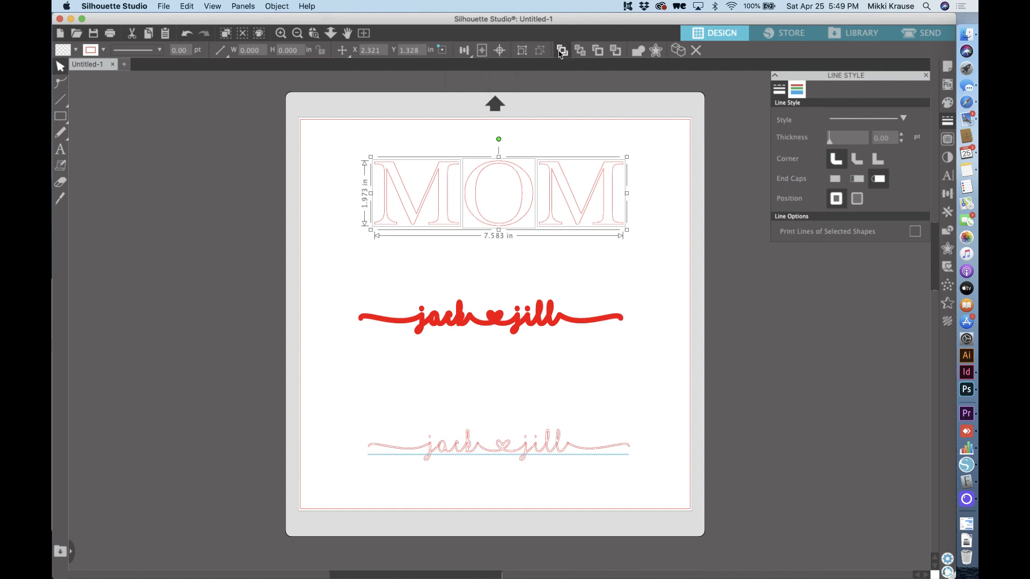
pyautogui.click(523, 50)
pyautogui.click(644, 271)
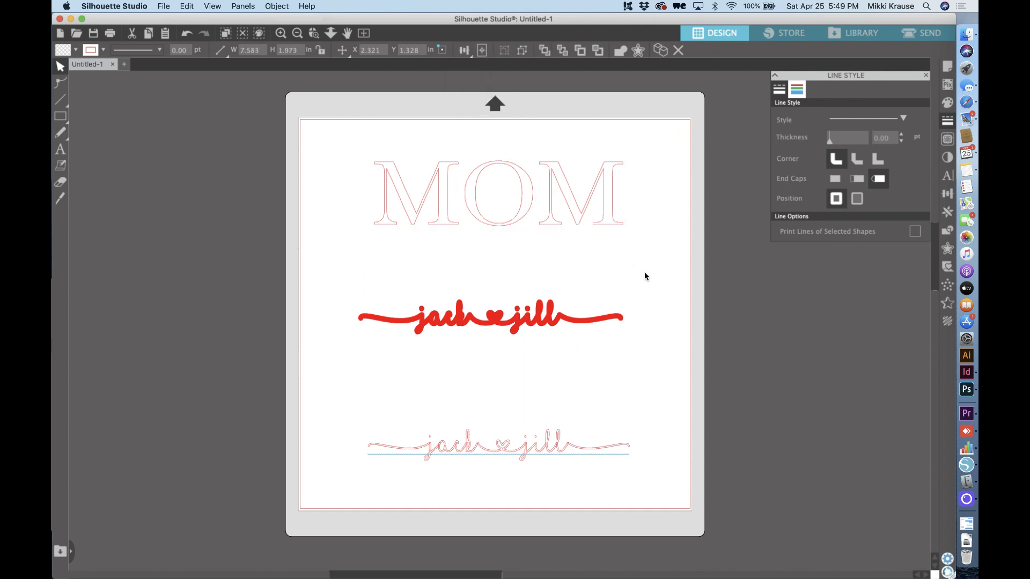
# Align the thickened names group and the MOM group on their centers, both horizontally and vertically.
pyautogui.click(573, 318)
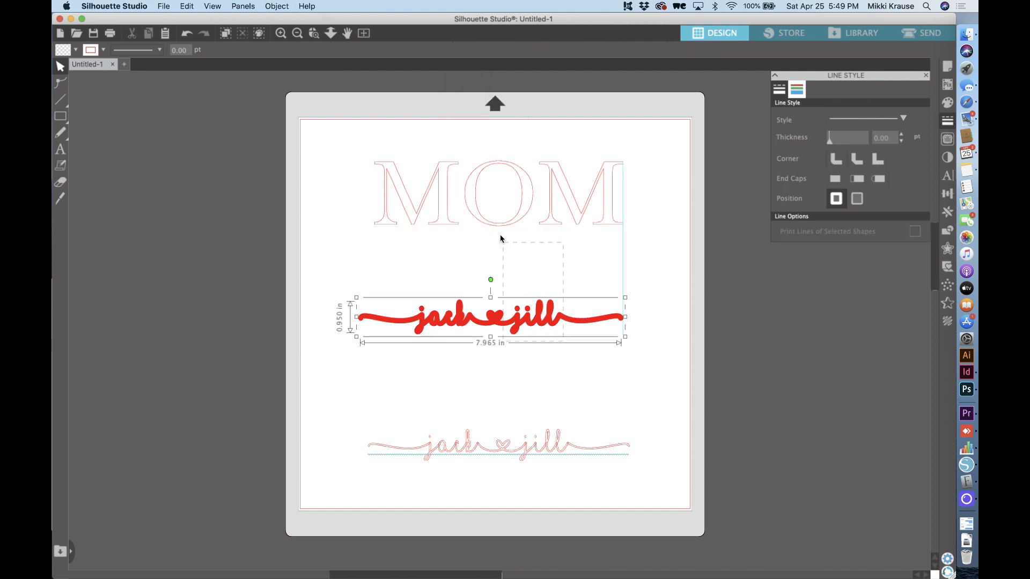
pyautogui.keyDown('shift'); pyautogui.click(501, 227); pyautogui.keyUp('shift')
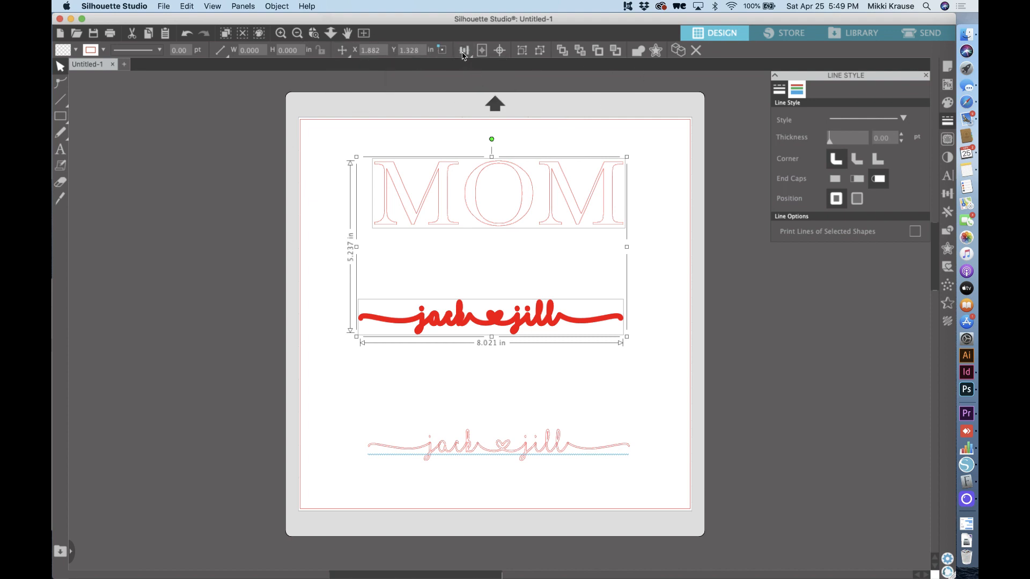
pyautogui.click(481, 68)
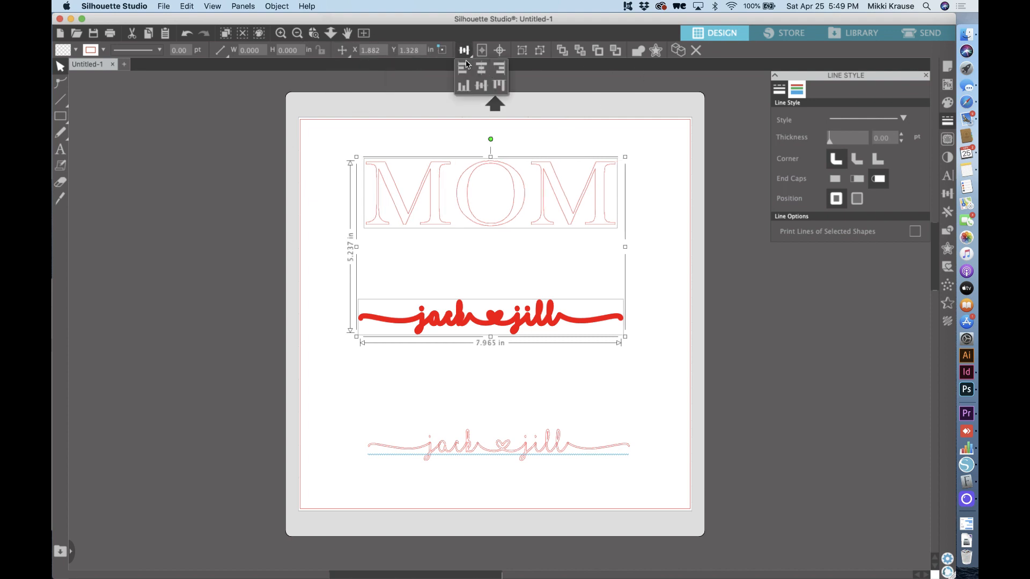
pyautogui.click(481, 85)
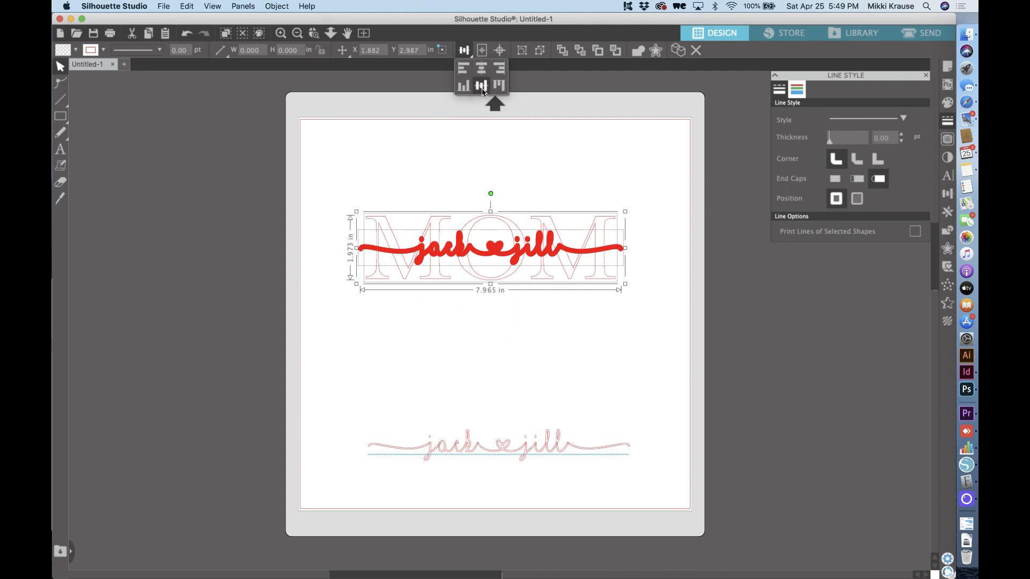
pyautogui.click(514, 154)
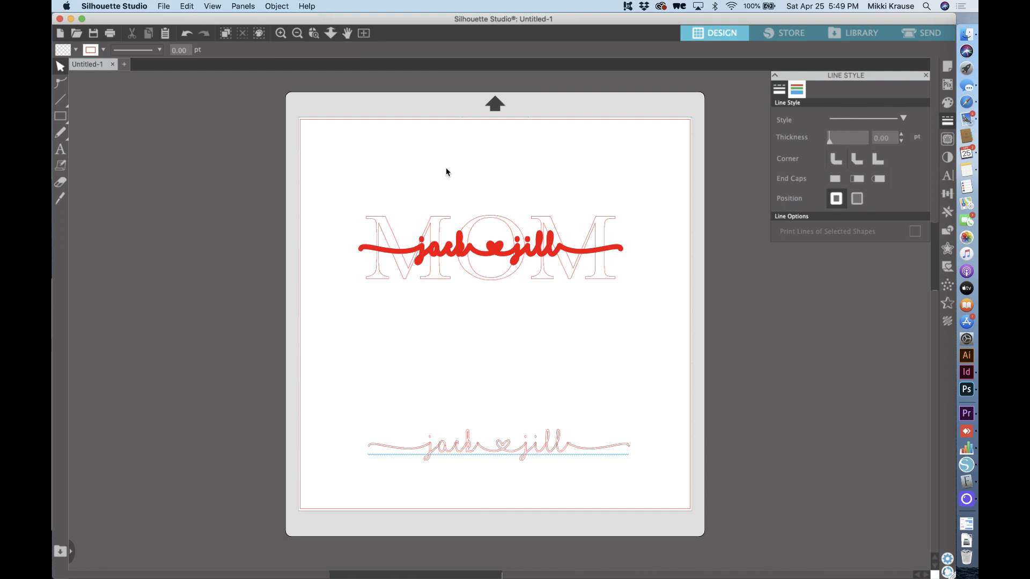
# Ungroup MOM back into separate letters behind the thickened names.
pyautogui.click(541, 219)
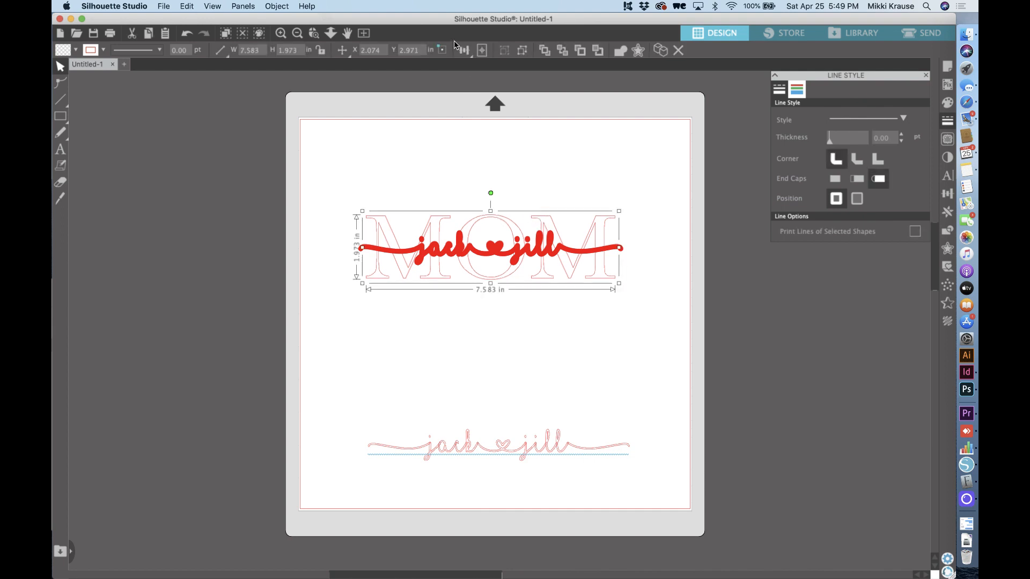
pyautogui.click(551, 161)
pyautogui.click(519, 248)
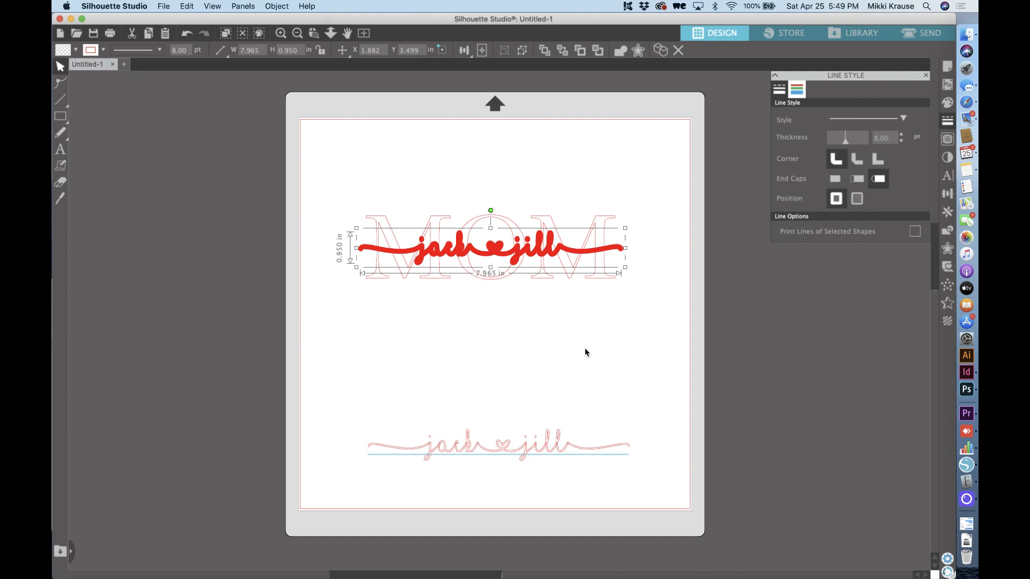
pyautogui.click(644, 312)
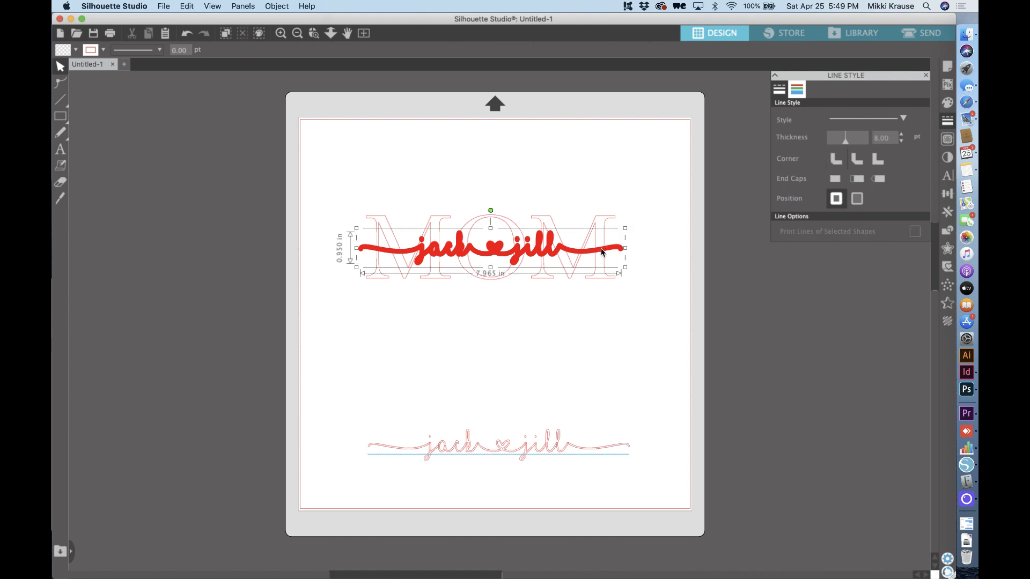
# Subtract the thickened names from the last M of MOM.
pyautogui.click(602, 251)
pyautogui.click(604, 221)
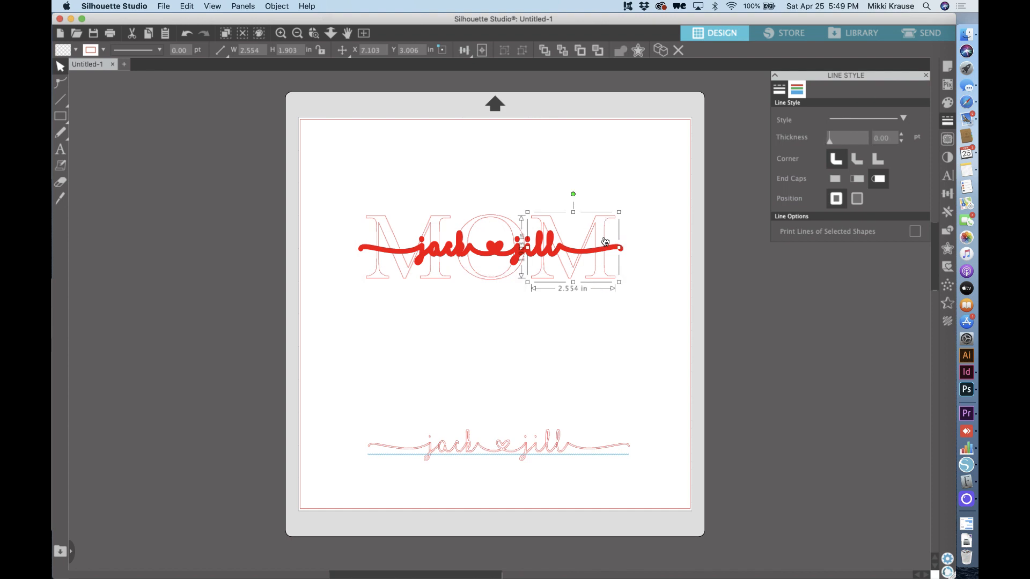
pyautogui.keyDown('shift'); pyautogui.click(605, 250); pyautogui.keyUp('shift')
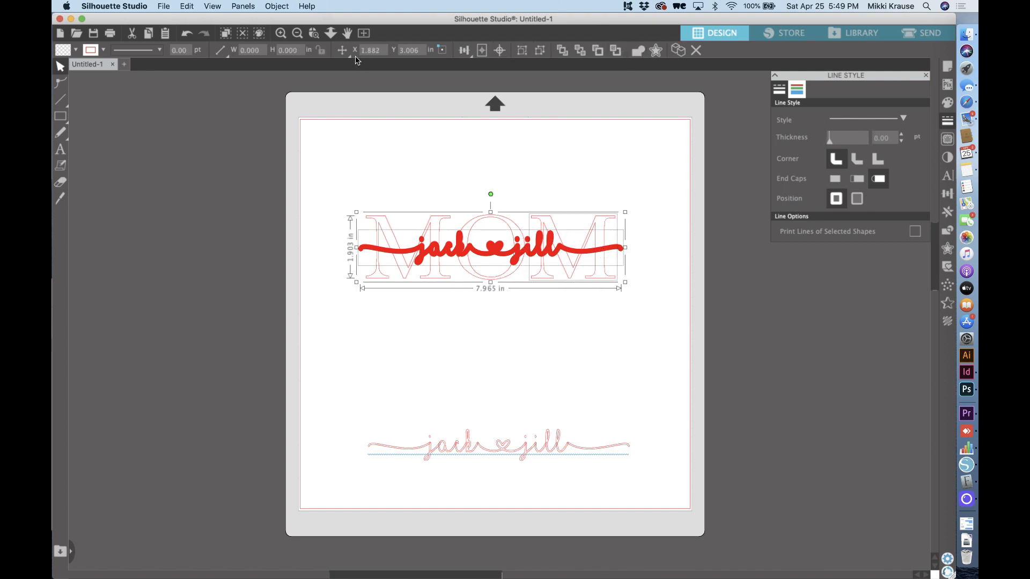
pyautogui.click(281, 7)
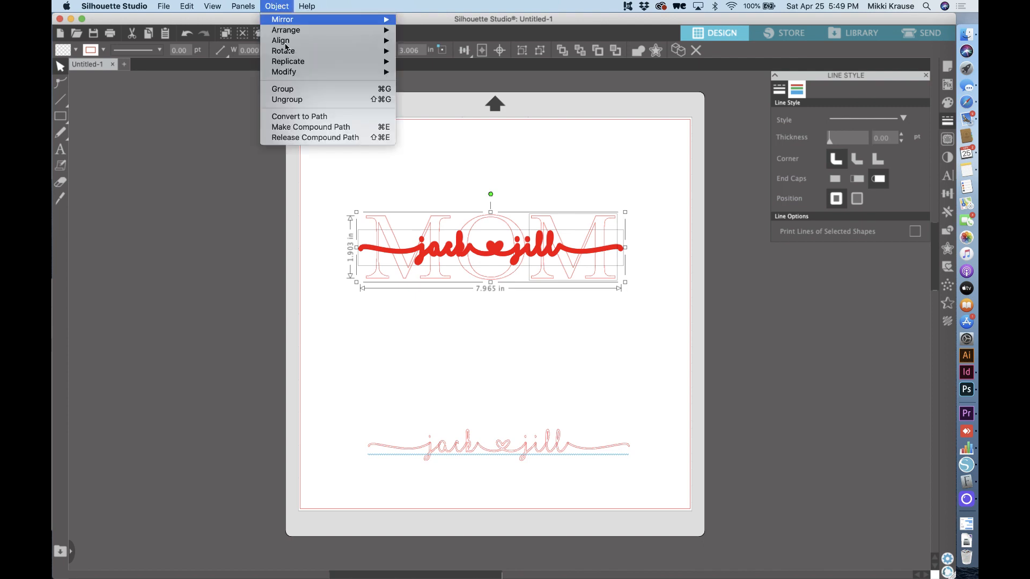
pyautogui.moveTo(294, 74)
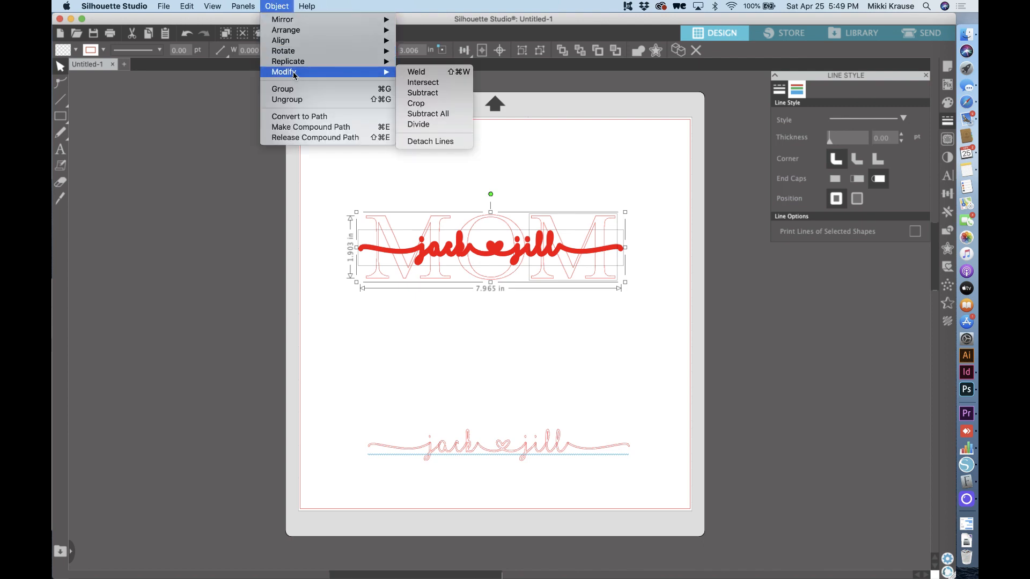
pyautogui.click(434, 93)
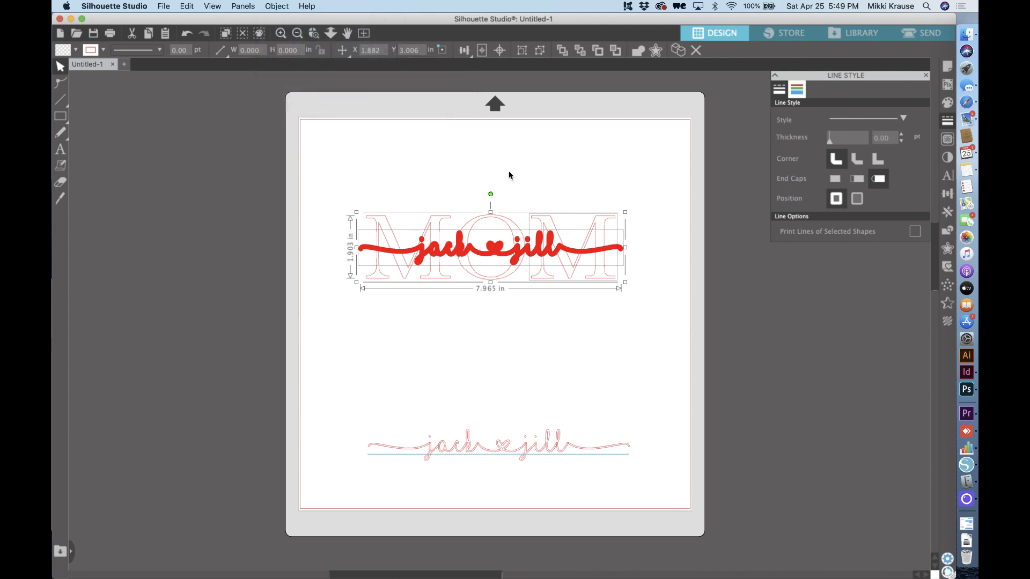
# Subtract the thickened names from the letter O of MOM.
pyautogui.keyDown('shift'); pyautogui.click(502, 257); pyautogui.keyUp('shift')
pyautogui.click(277, 6)
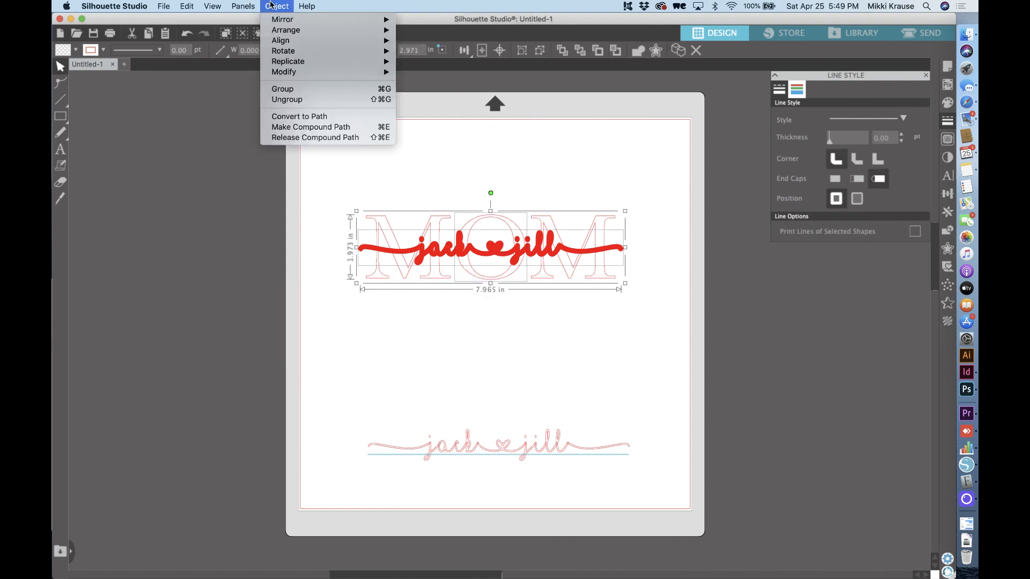
pyautogui.moveTo(301, 72)
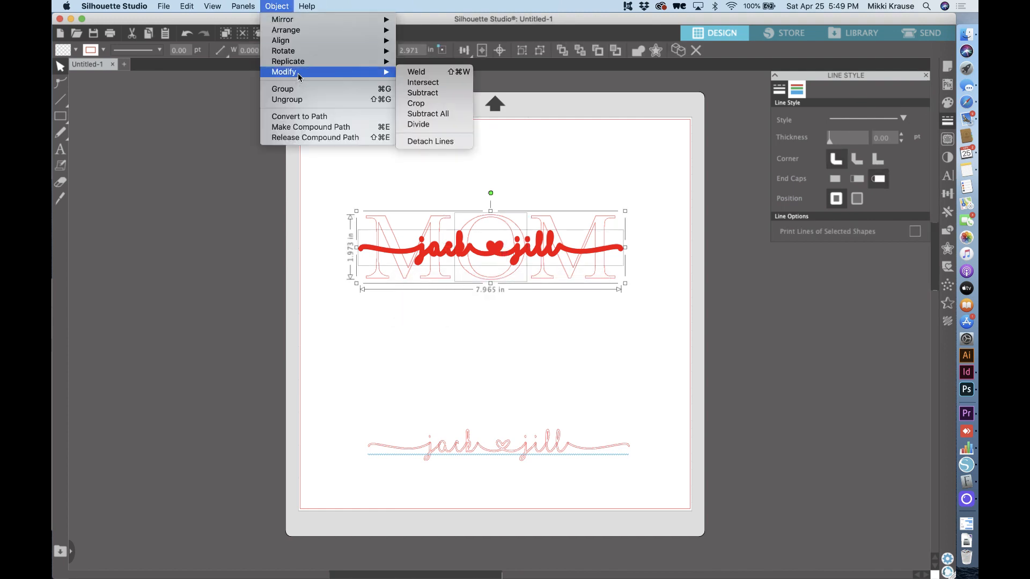
pyautogui.click(425, 117)
pyautogui.click(442, 161)
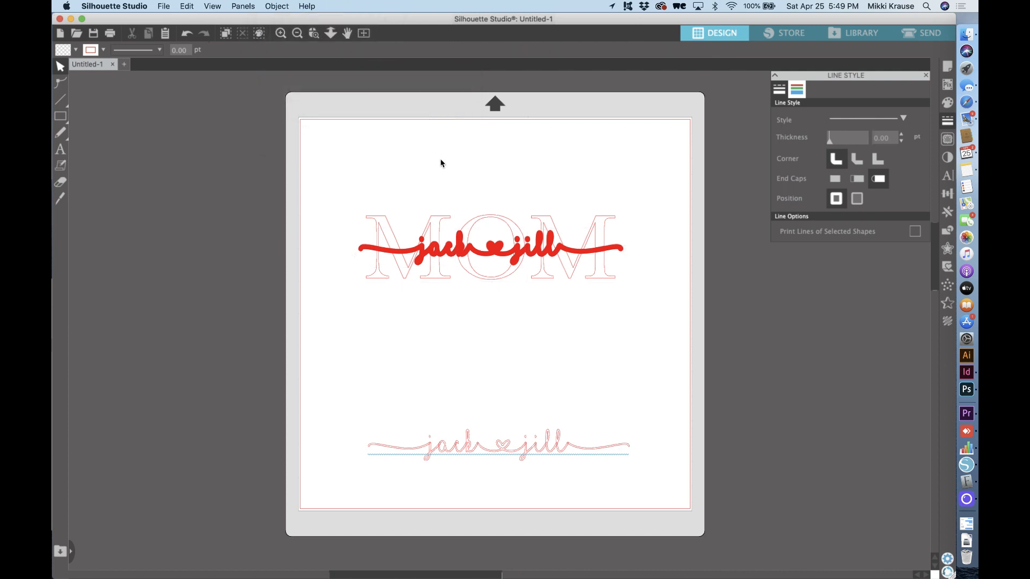
# Subtract the thickened names from the first M of MOM.
pyautogui.click(423, 240)
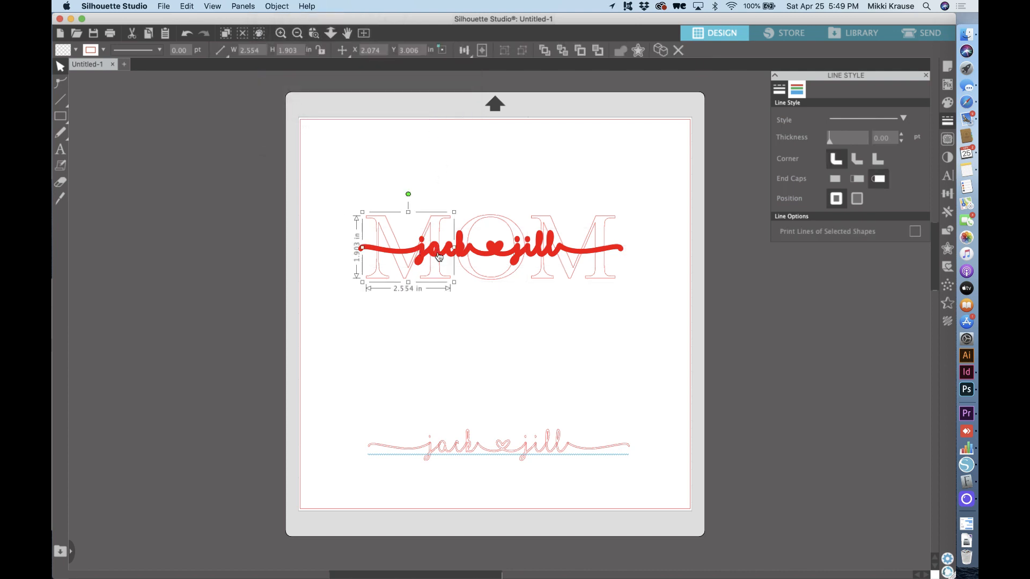
pyautogui.click(278, 6)
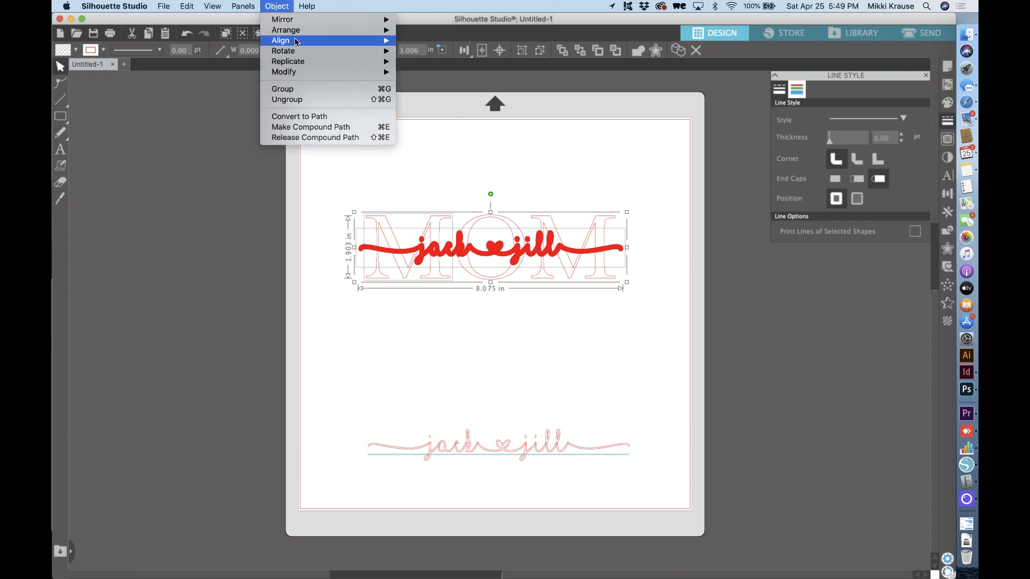
pyautogui.moveTo(305, 72)
pyautogui.click(424, 94)
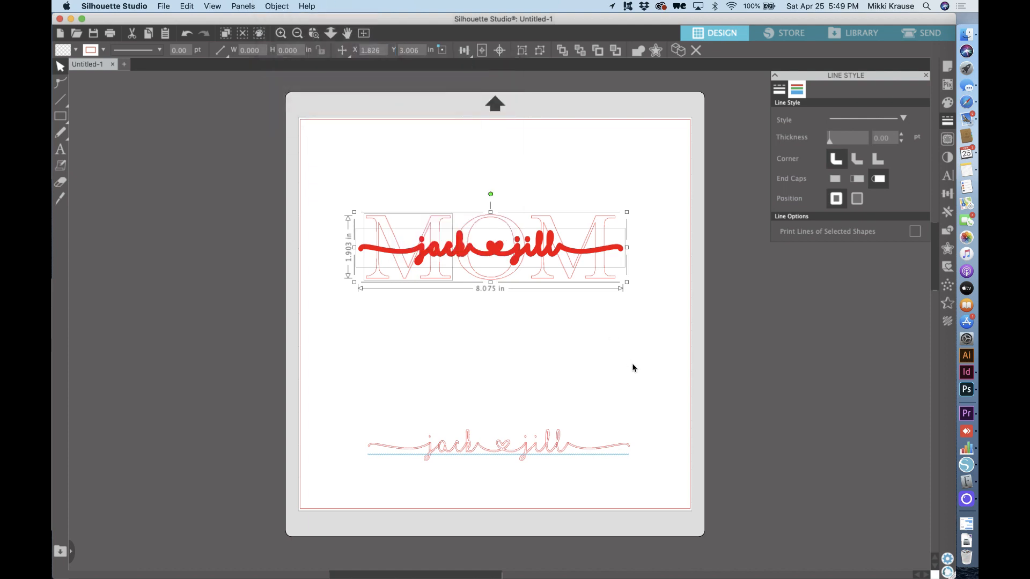
# Move the thickened names away from the cut MOM letters and delete them.
pyautogui.click(635, 369)
pyautogui.moveTo(466, 253); pyautogui.dragTo(459, 336)
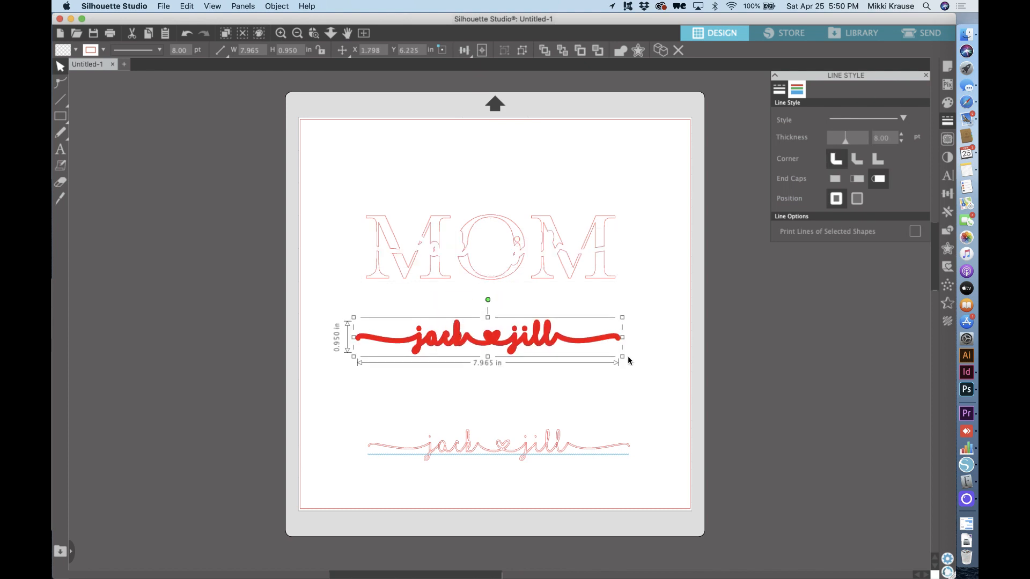
pyautogui.press('Delete')
# Weld the thin script names text and group the welded pieces.
pyautogui.click(524, 452)
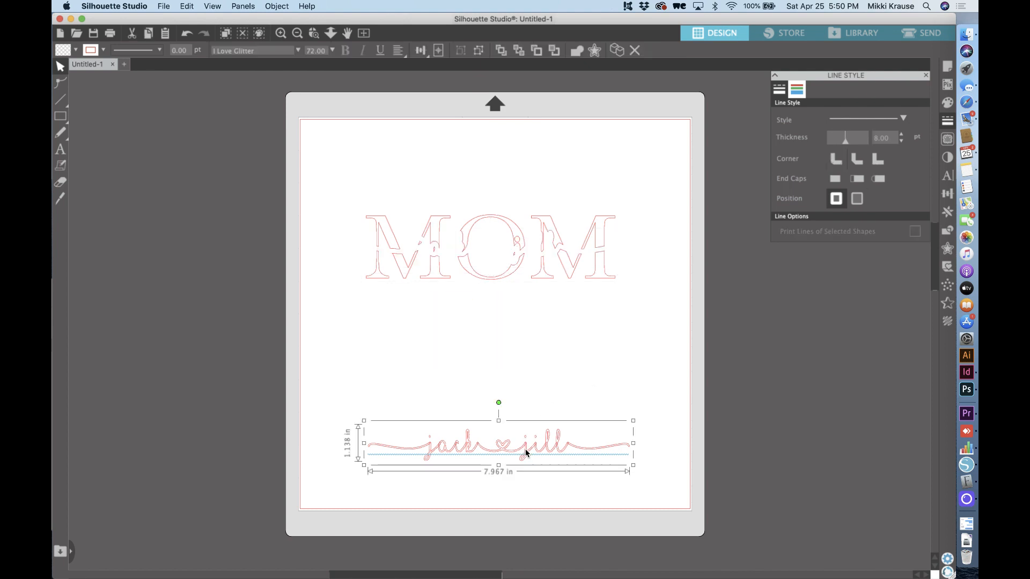
pyautogui.click(577, 51)
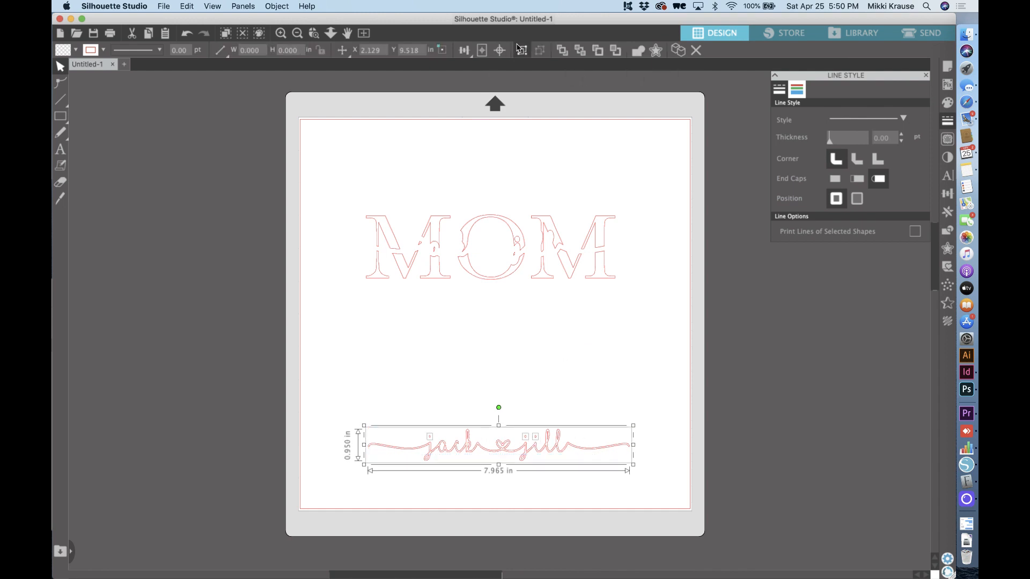
pyautogui.moveTo(524, 458); pyautogui.dragTo(534, 257)
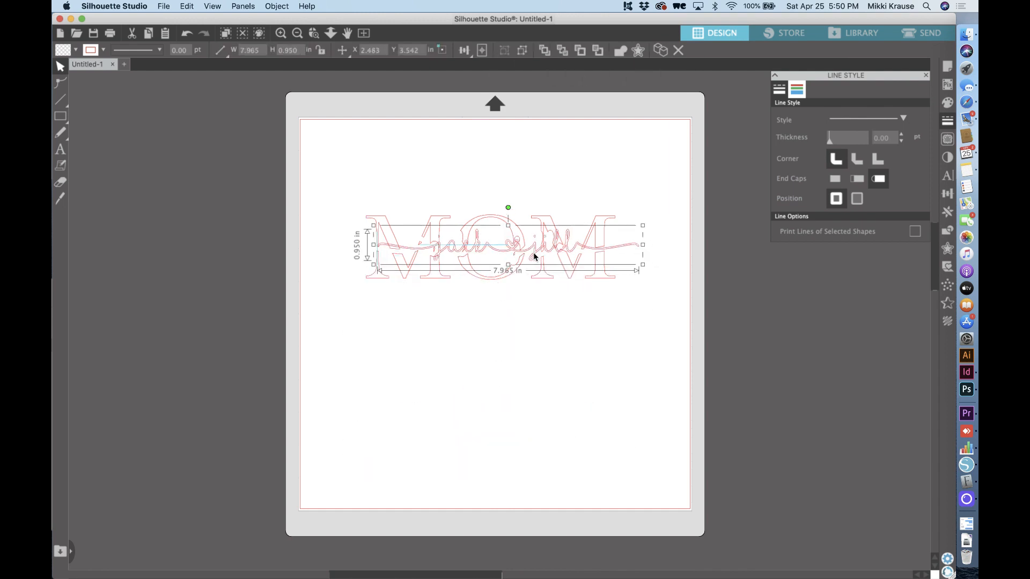
pyautogui.click(540, 321)
pyautogui.moveTo(575, 344); pyautogui.dragTo(430, 173)
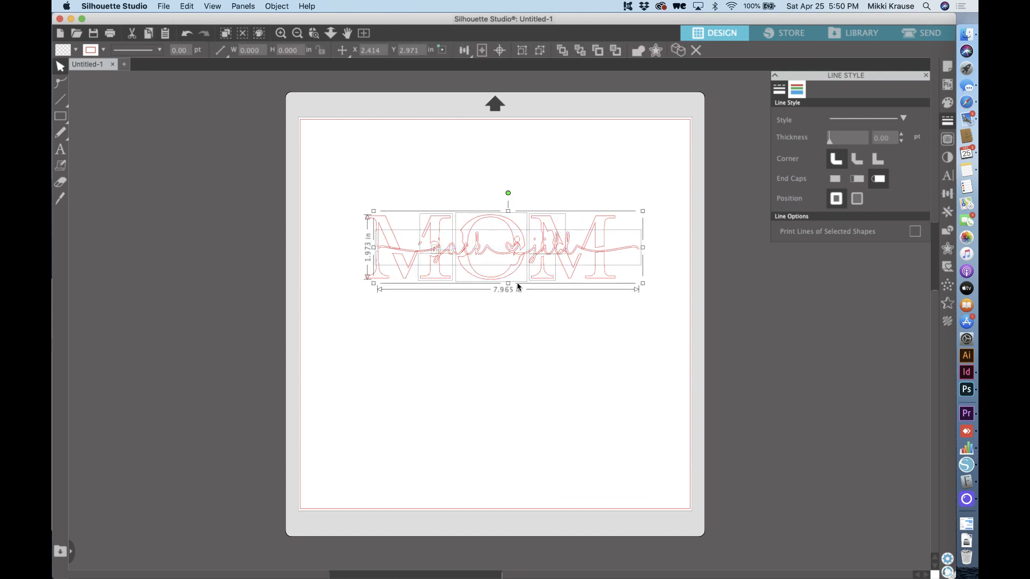
pyautogui.click(487, 361)
pyautogui.moveTo(641, 207); pyautogui.dragTo(642, 211)
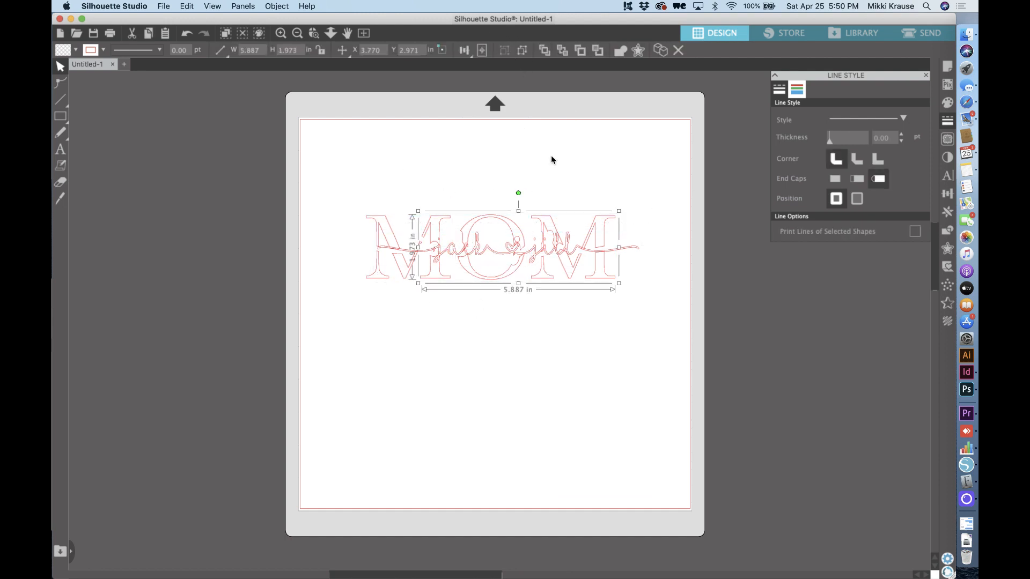
pyautogui.press('super+c')
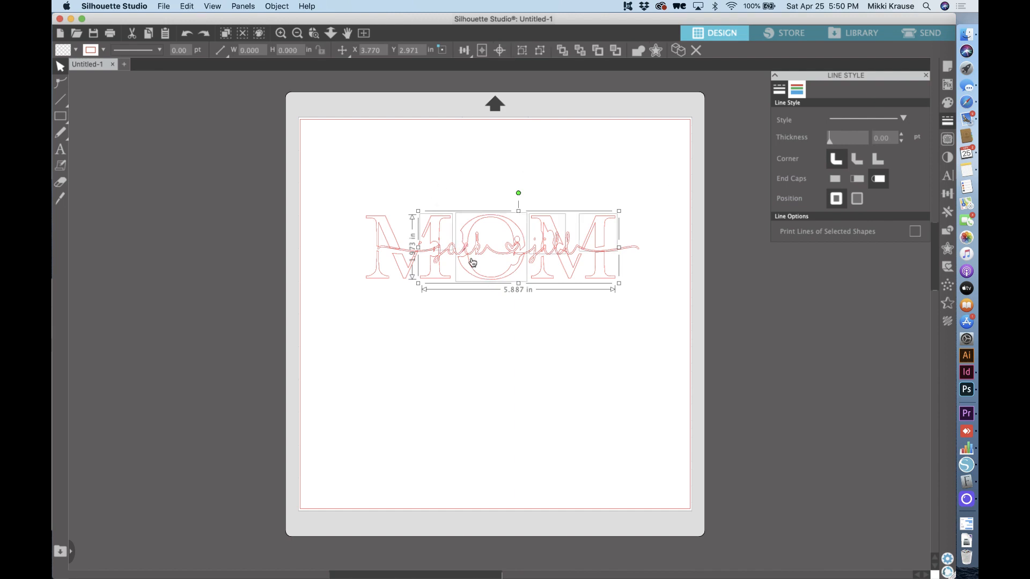
pyautogui.click(475, 344)
pyautogui.moveTo(479, 247); pyautogui.dragTo(465, 395)
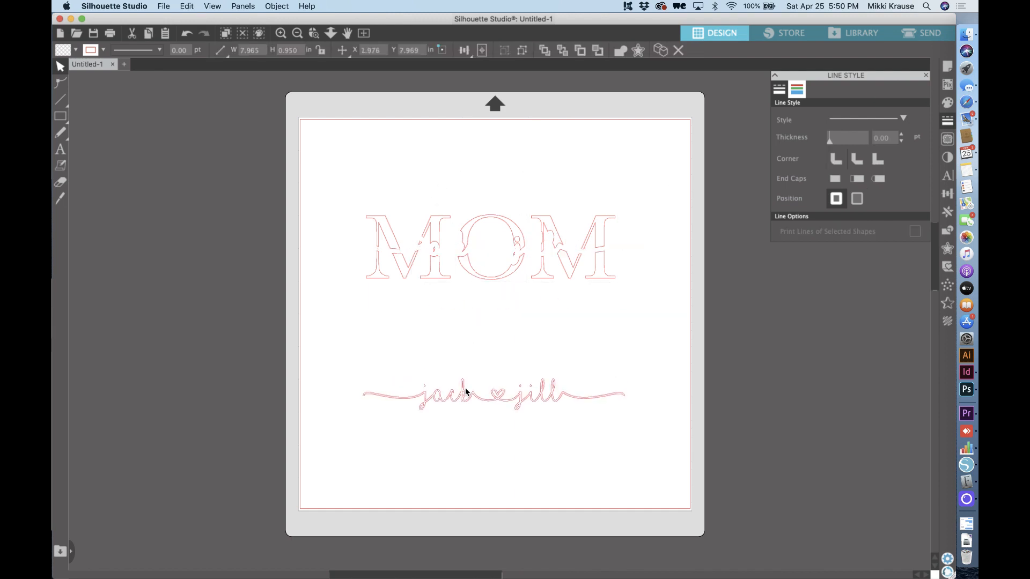
# Group all the cut pieces of the MOM letters.
pyautogui.moveTo(651, 315); pyautogui.dragTo(368, 165)
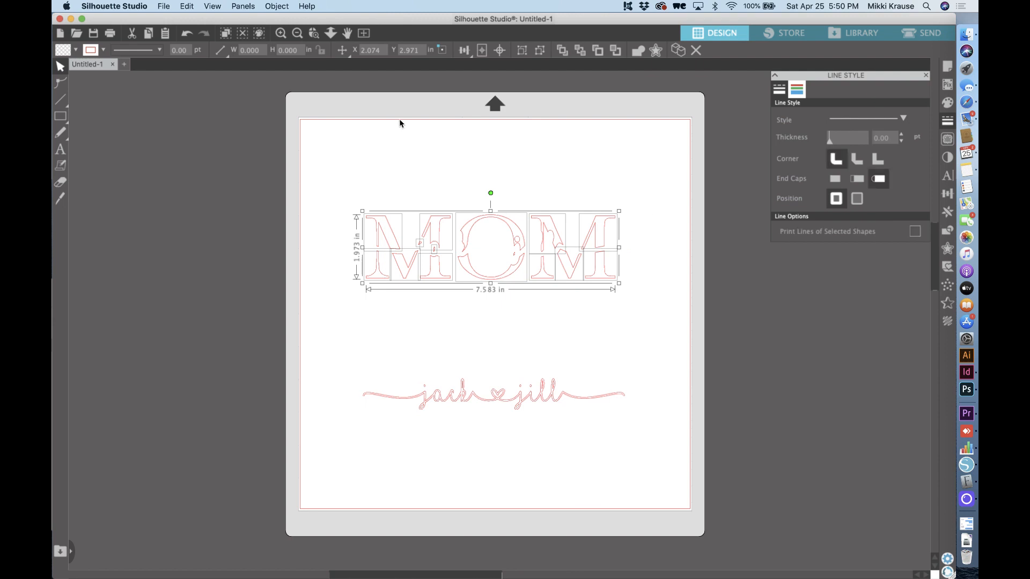
pyautogui.click(522, 52)
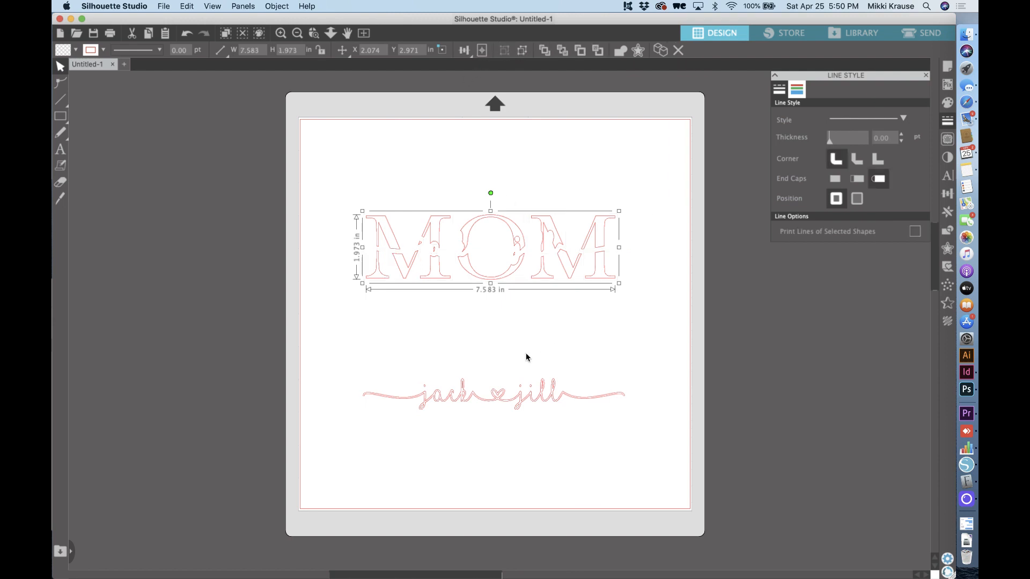
# Move the thin script names onto the cut MOM letters and align both groups by their horizontal and vertical centers.
pyautogui.moveTo(537, 406); pyautogui.dragTo(526, 267)
pyautogui.press('super+a')
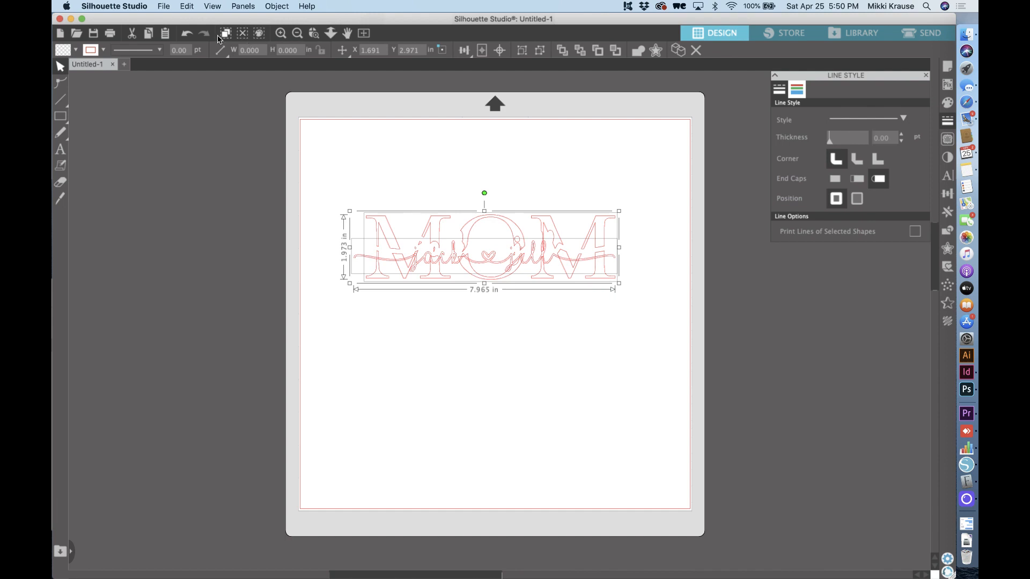
pyautogui.click(464, 51)
pyautogui.click(480, 68)
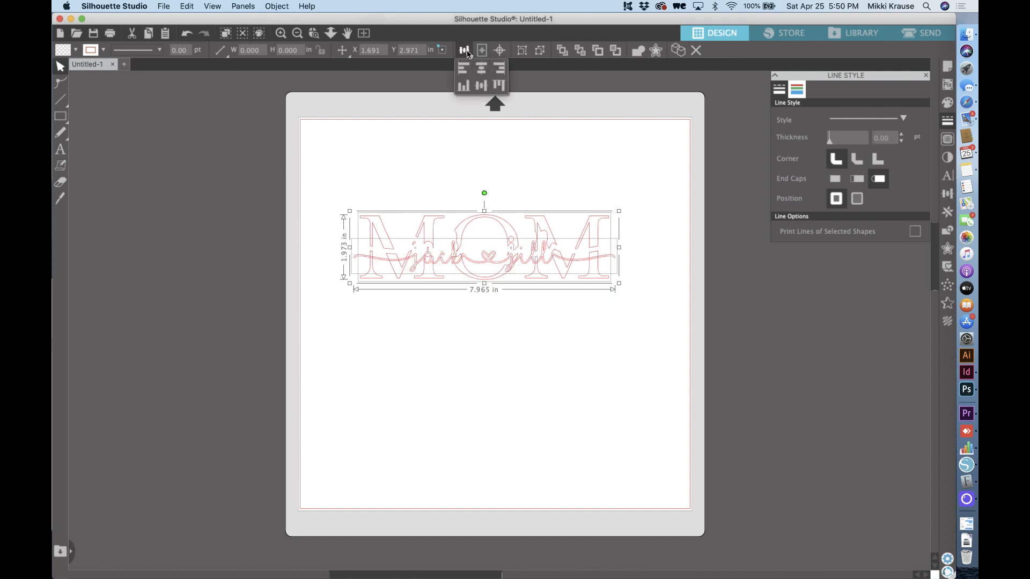
pyautogui.click(481, 85)
pyautogui.click(568, 145)
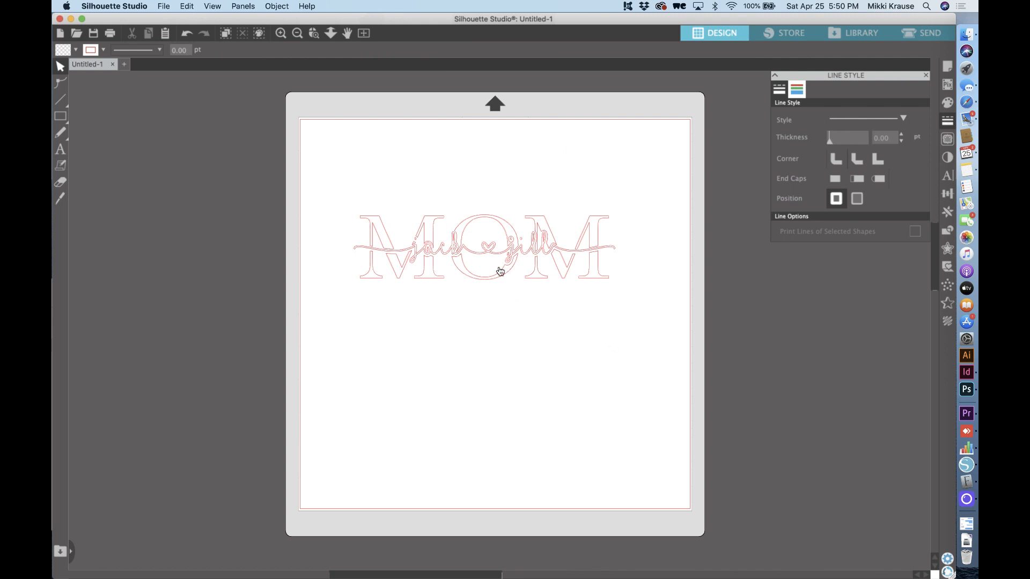
# Nudge the script names slightly to fine-tune their fit in the gap through the MOM letters, leaving nothing selected.
pyautogui.click(485, 214)
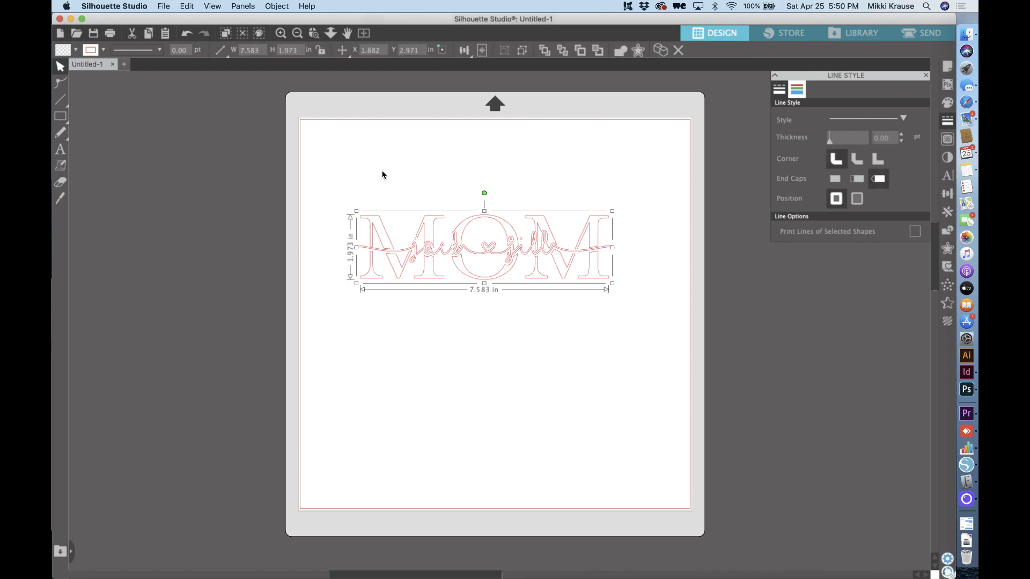
pyautogui.moveTo(382, 170); pyautogui.dragTo(567, 339)
pyautogui.click(627, 385)
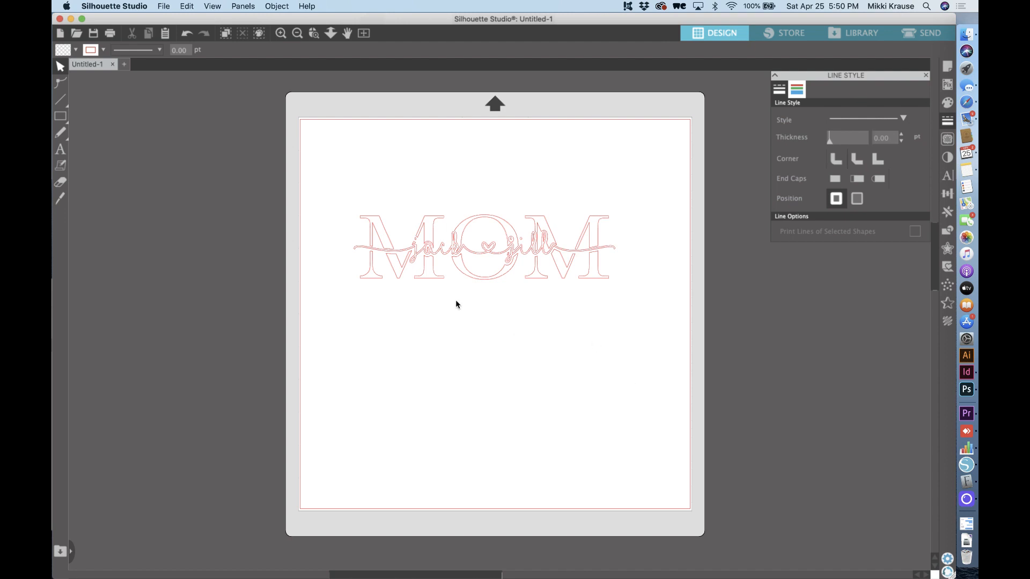
pyautogui.click(489, 256)
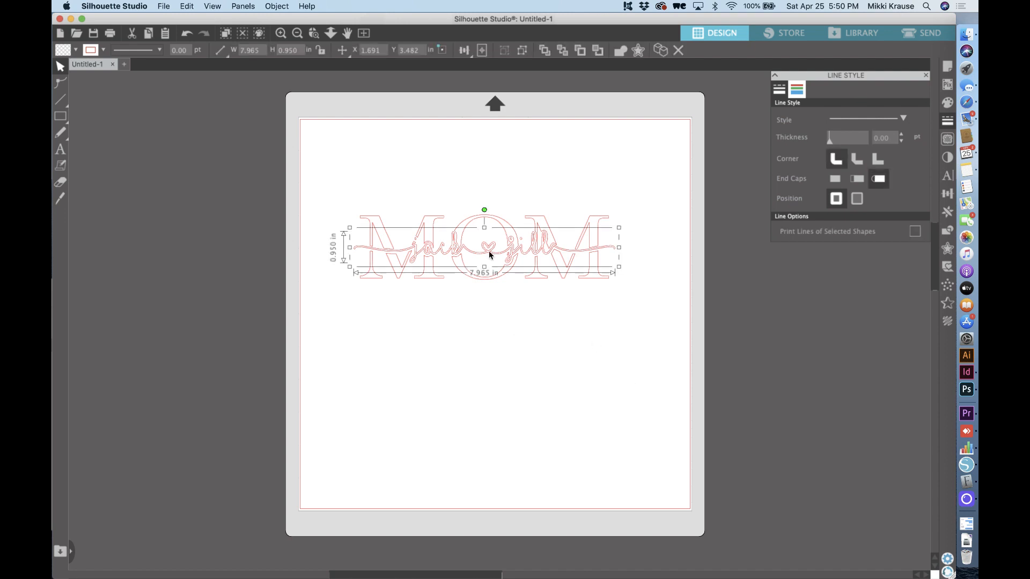
pyautogui.moveTo(489, 252); pyautogui.dragTo(489, 252)
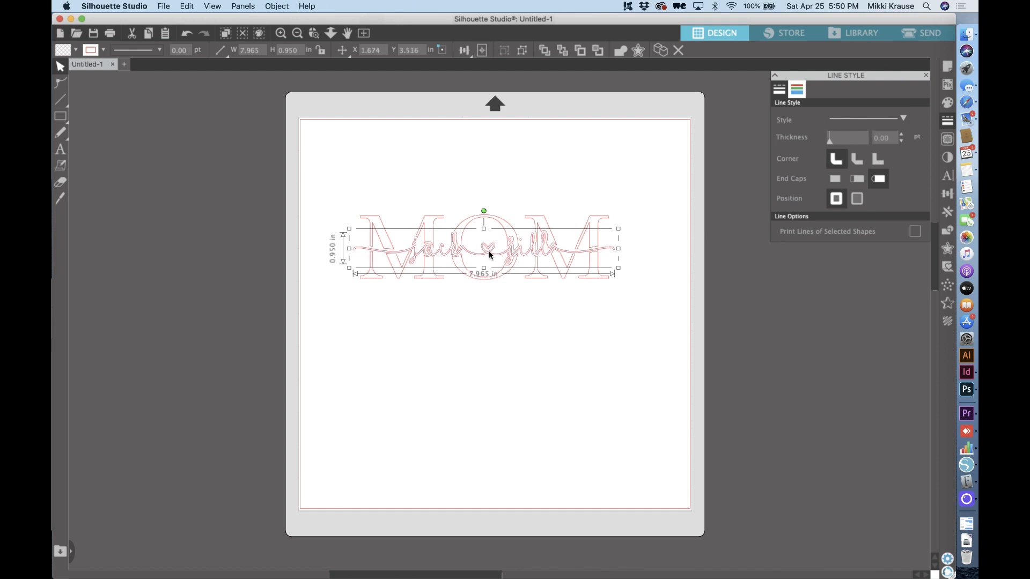
pyautogui.click(559, 387)
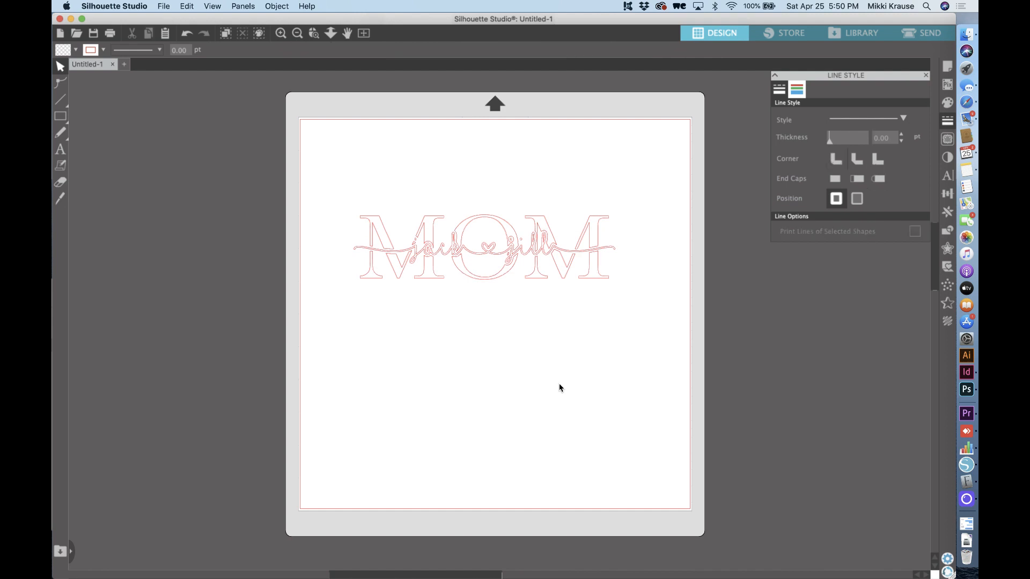